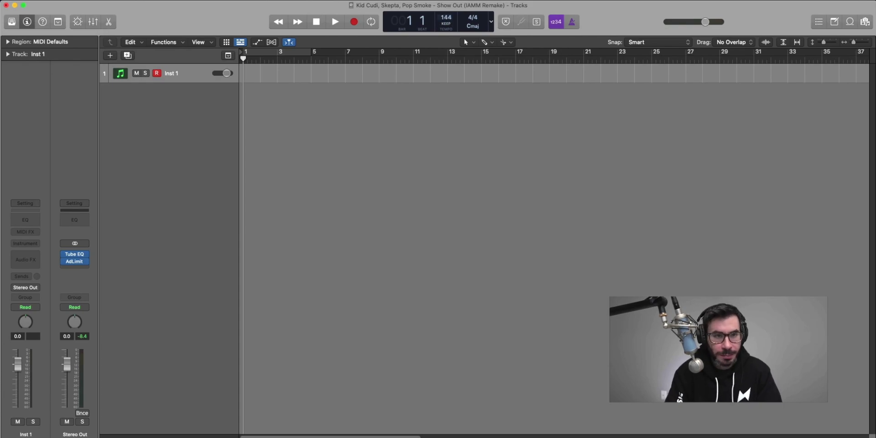
# Load a stereo ES2 (Synthesizer 2) instrument on the Inst 1 track and close its plug-in window
pyautogui.click(25, 243)
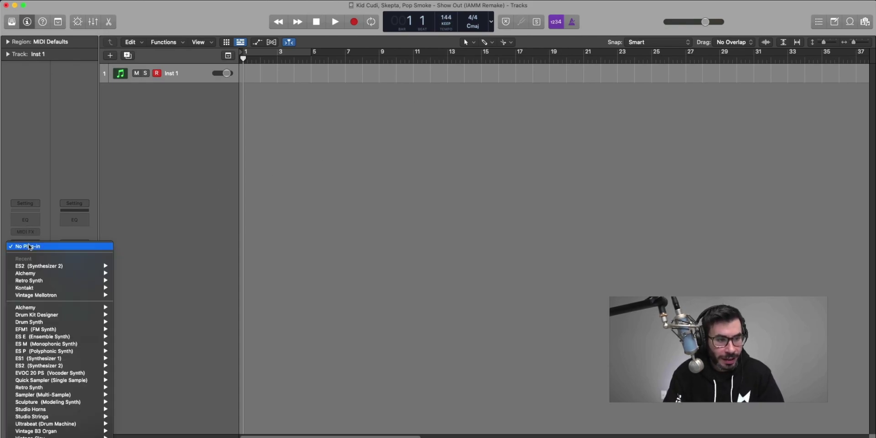
pyautogui.moveTo(69, 267)
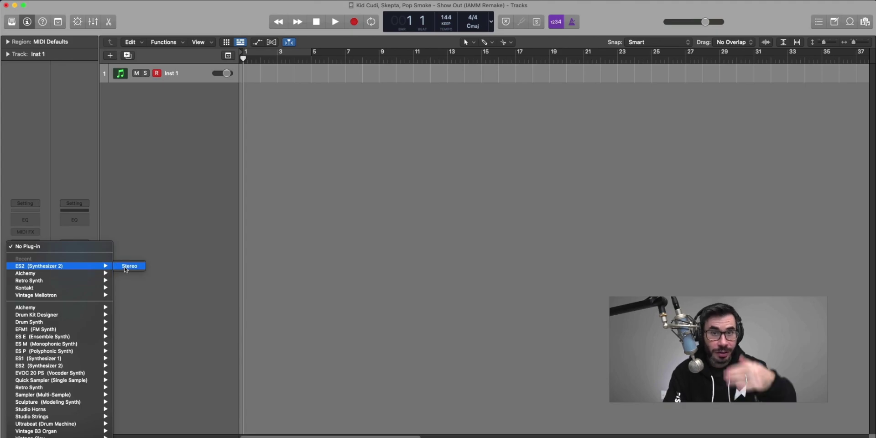
pyautogui.click(130, 267)
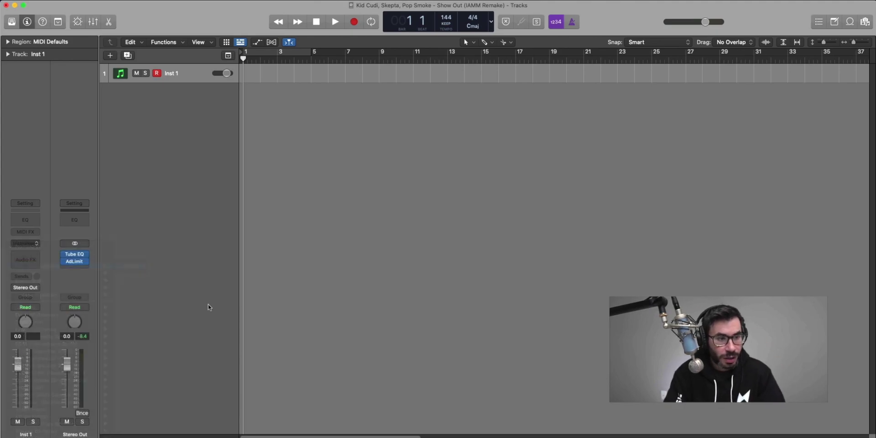
pyautogui.moveTo(578, 125); pyautogui.dragTo(407, 32)
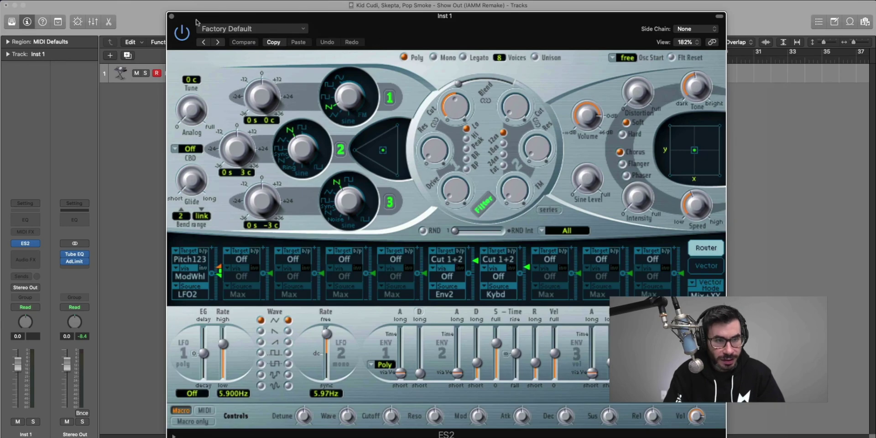
pyautogui.click(169, 16)
# Turn on cycling for bars 1 to 4, create a four-bar MIDI region there on Inst 1 and open it for note editing
pyautogui.click(249, 55)
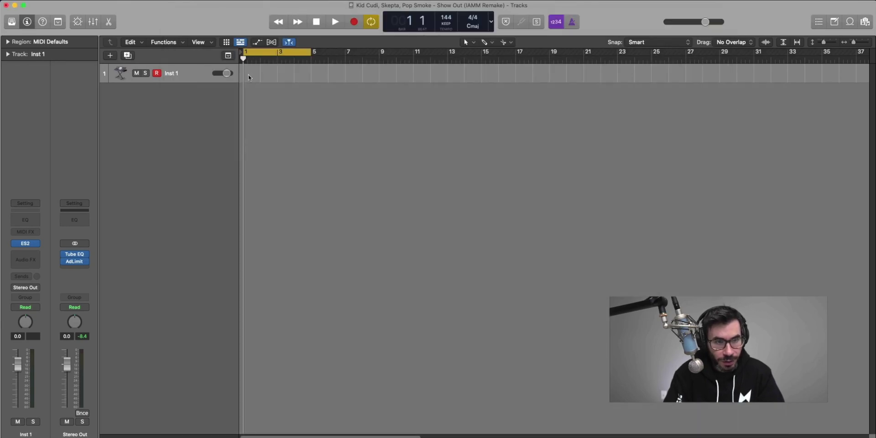
pyautogui.doubleClick(254, 76)
pyautogui.moveTo(257, 82); pyautogui.dragTo(311, 83)
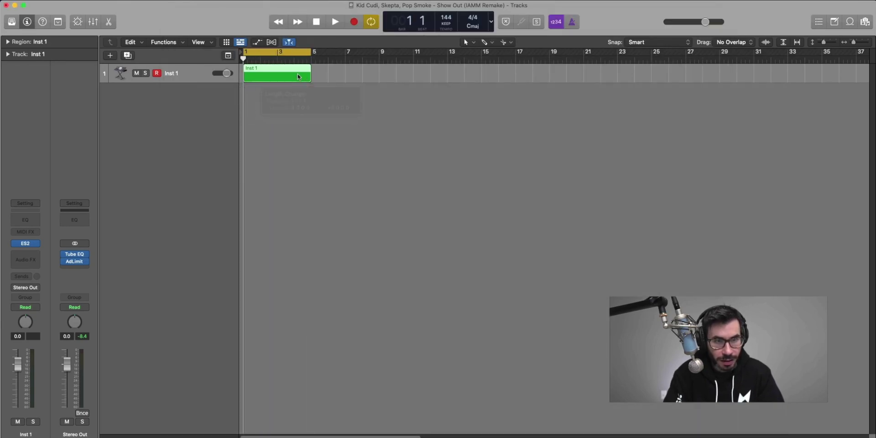
pyautogui.doubleClick(296, 77)
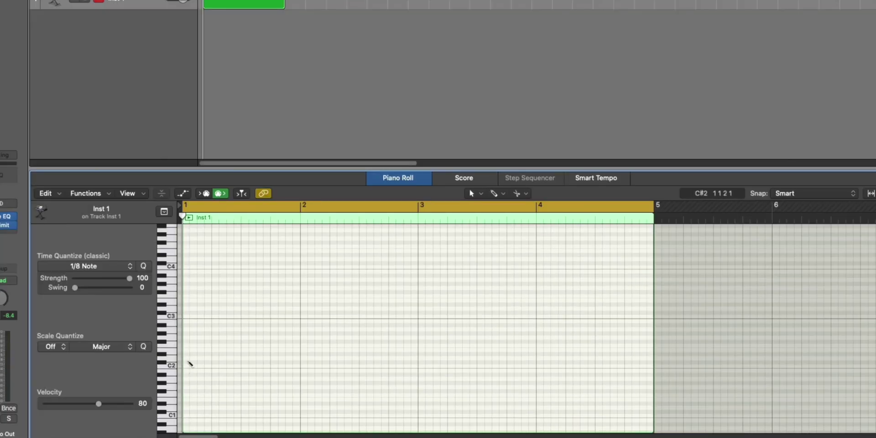
# Draw a one-bar C#2 note at bar 1 and transpose it down an octave to C#1
pyautogui.click(240, 381)
pyautogui.moveTo(197, 364); pyautogui.dragTo(191, 363)
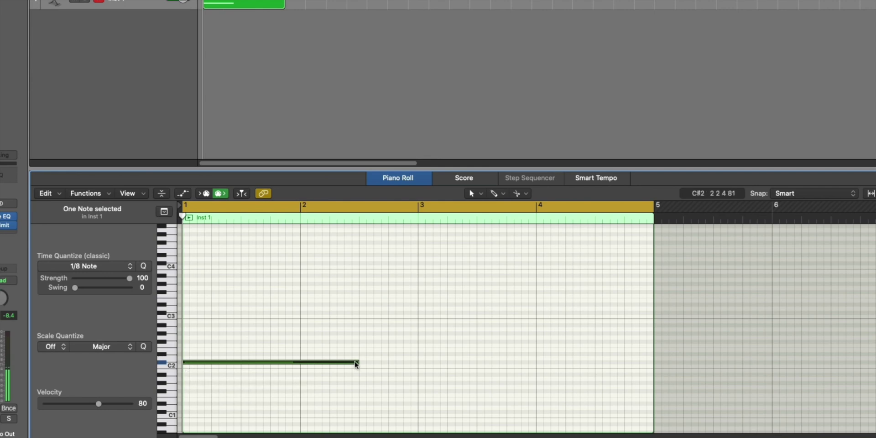
pyautogui.moveTo(357, 362); pyautogui.dragTo(300, 363)
pyautogui.moveTo(264, 339); pyautogui.dragTo(231, 384)
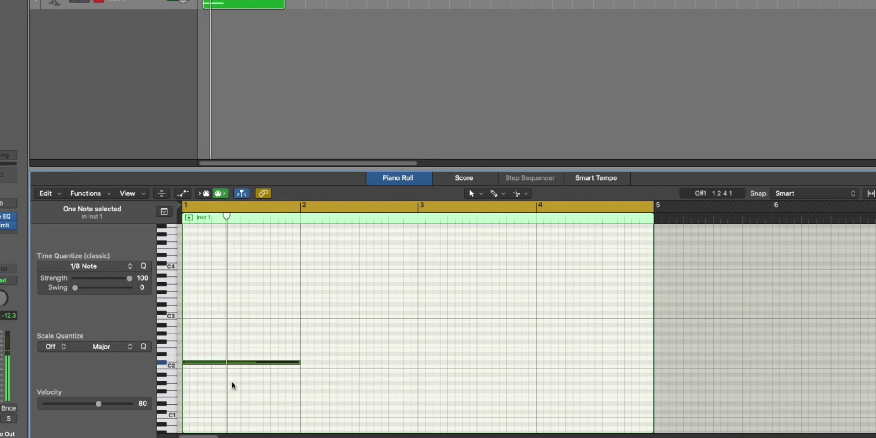
pyautogui.hotkey('alt', 'shift', 'Down')
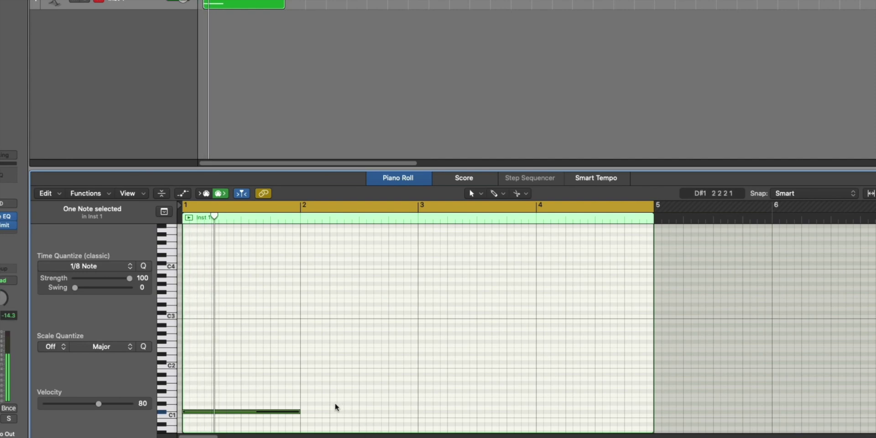
# Fill bar 2 with four rising quarter notes, D1, D2, F#2 and A2, auditioning the phrase
pyautogui.press('super+r')
pyautogui.moveTo(399, 411); pyautogui.dragTo(348, 358)
pyautogui.press('space')
pyautogui.press('space')
pyautogui.click(348, 358)
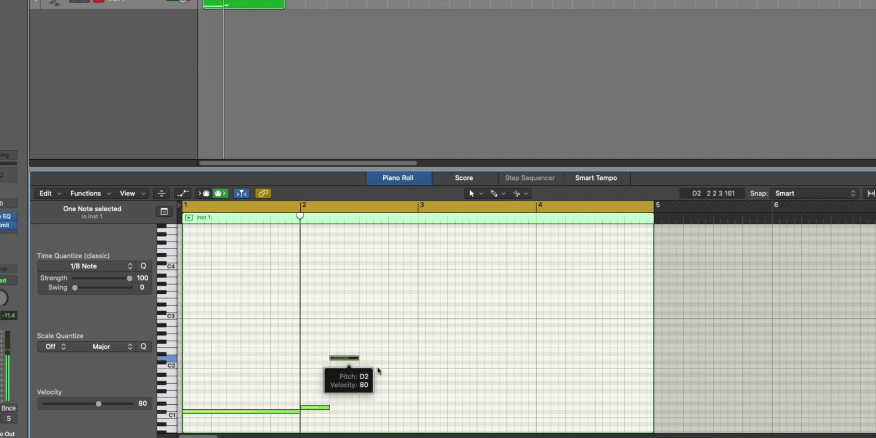
pyautogui.scroll(-3, 379, 365)
pyautogui.scroll(1, 382, 362)
pyautogui.press('space')
pyautogui.moveTo(345, 304); pyautogui.dragTo(403, 275)
pyautogui.press('space')
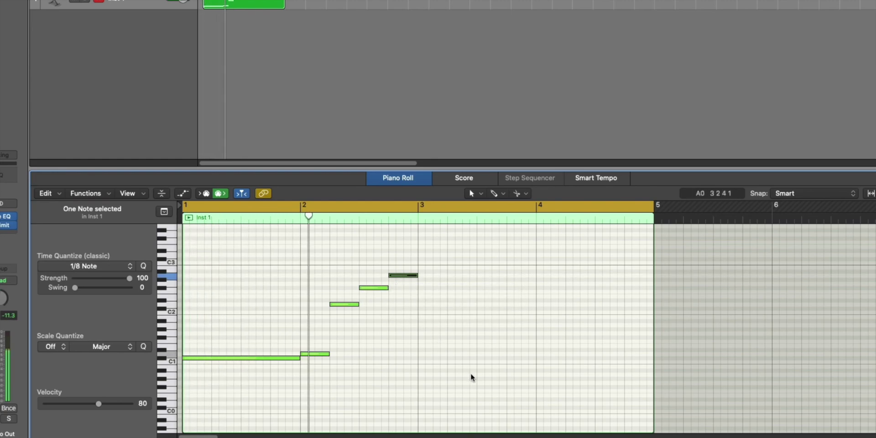
# Duplicate the two-bar note phrase into bars 3 and 4, keeping the region four bars long
pyautogui.press('space')
pyautogui.moveTo(486, 390); pyautogui.dragTo(262, 256)
pyautogui.press('super+r')
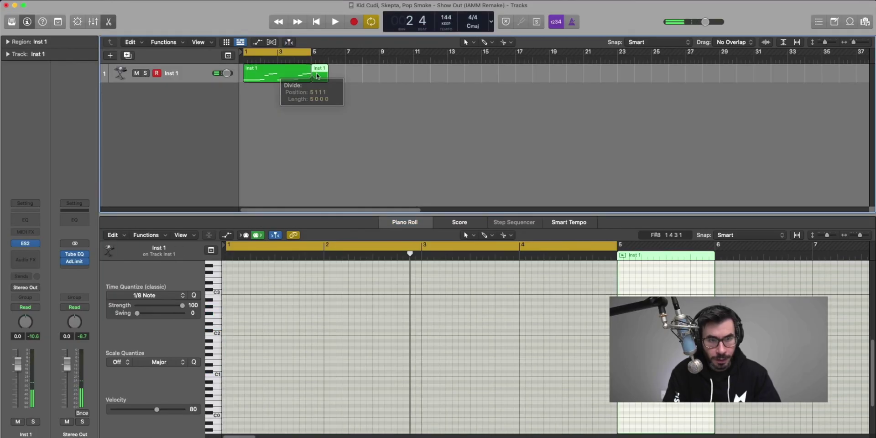
pyautogui.press('super+z')
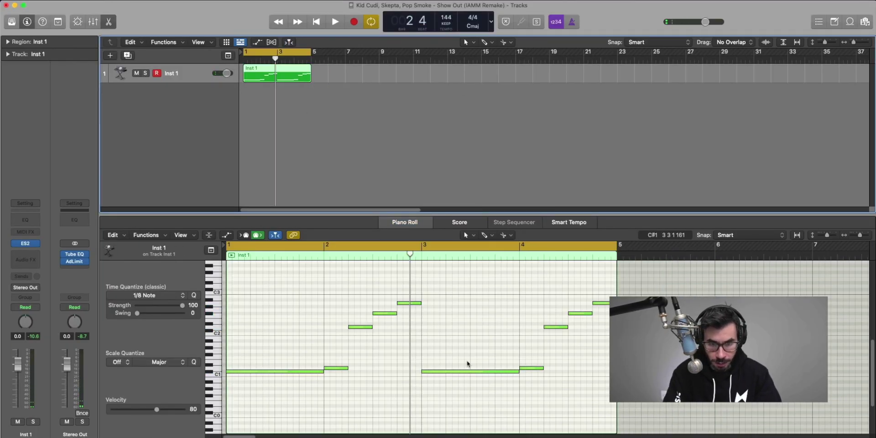
# Raise the four quarter notes in bar 4 by four semitones, to F#1, F#2, A#2 and C#3
pyautogui.click(561, 322)
pyautogui.moveTo(531, 368); pyautogui.dragTo(530, 355)
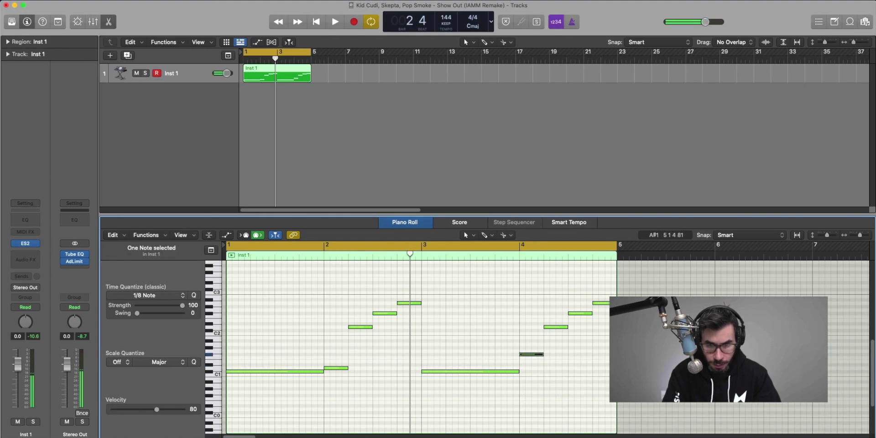
pyautogui.moveTo(639, 340); pyautogui.dragTo(541, 294)
pyautogui.hotkey('alt', 'Up')
pyautogui.hotkey('alt', 'Up')
pyautogui.hotkey('alt', 'Up')
pyautogui.hotkey('alt', 'Up')
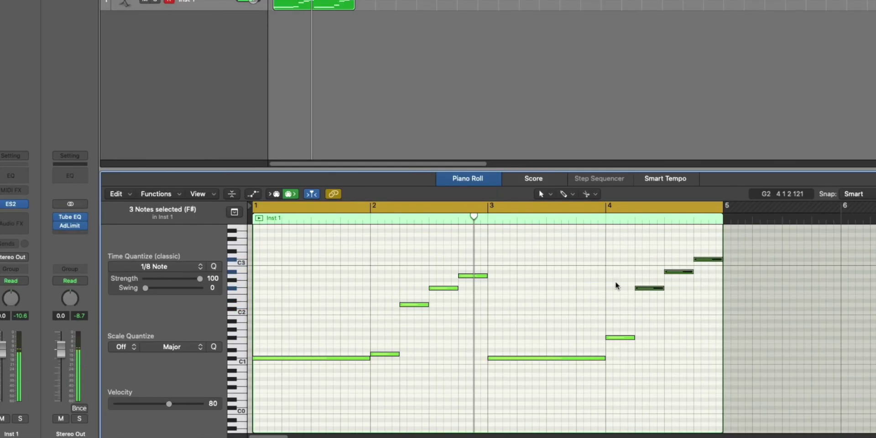
# Lower the A#2 note in bar 4 to A2 and play the region from the start
pyautogui.moveTo(683, 273); pyautogui.dragTo(684, 277)
pyautogui.click(673, 327)
pyautogui.press('Return')
pyautogui.press('space')
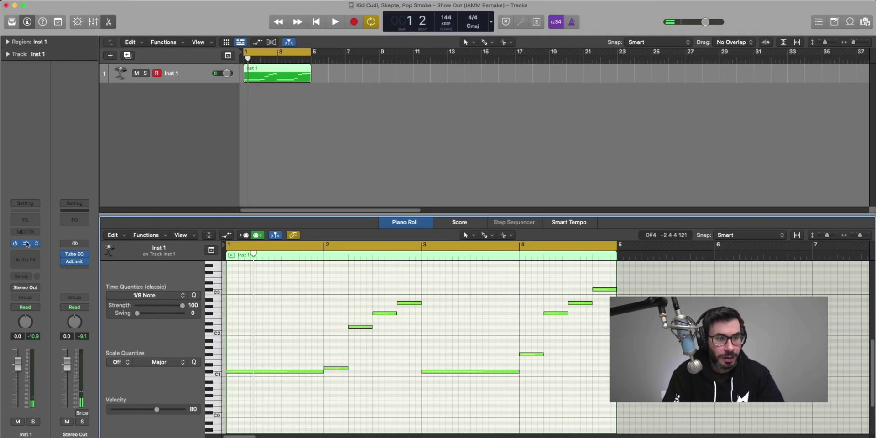
# Reopen the ES2 window and enable Unison with 16 voices
pyautogui.press('v')
pyautogui.moveTo(519, 41); pyautogui.dragTo(493, 38)
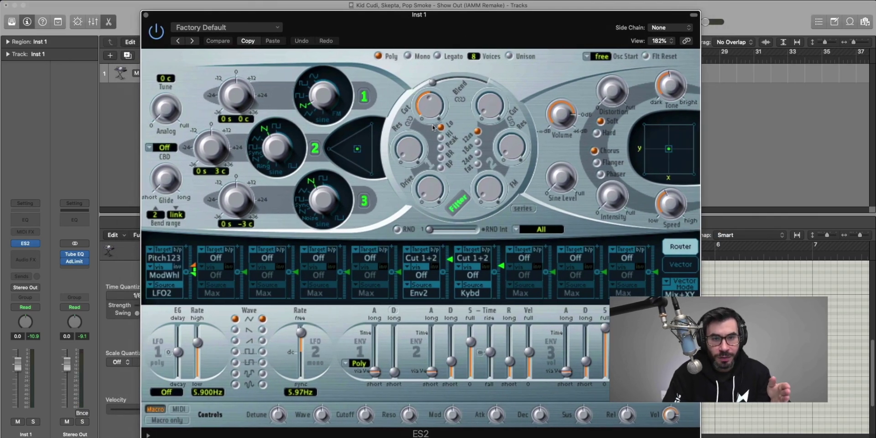
pyautogui.click(522, 57)
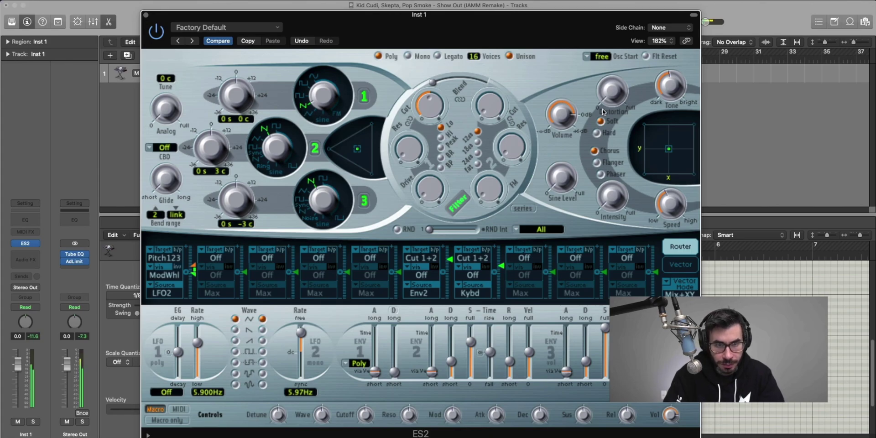
pyautogui.moveTo(472, 57)
pyautogui.mouseDown()
pyautogui.moveTo(470, 86)
pyautogui.moveTo(473, 58)
pyautogui.mouseUp()
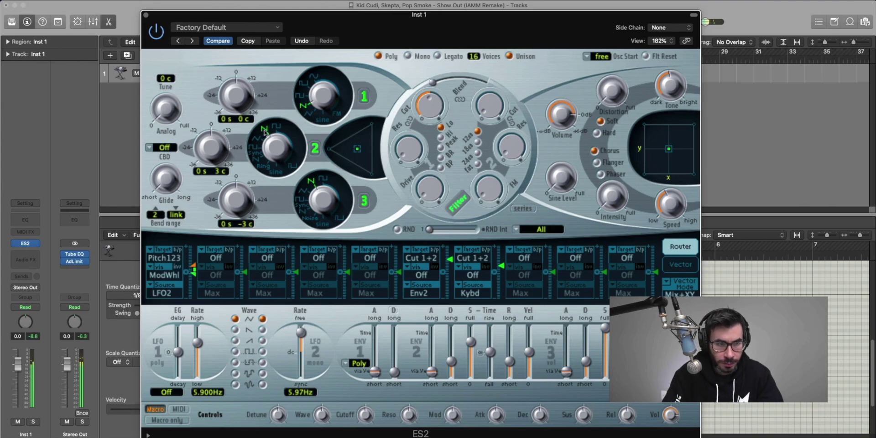
# Raise ES2's Analog to roughly two thirds and Glide slightly, and shift the filter Blend fully toward filter 2
pyautogui.moveTo(156, 107)
pyautogui.mouseDown()
pyautogui.moveTo(160, 87)
pyautogui.moveTo(171, 111)
pyautogui.mouseUp()
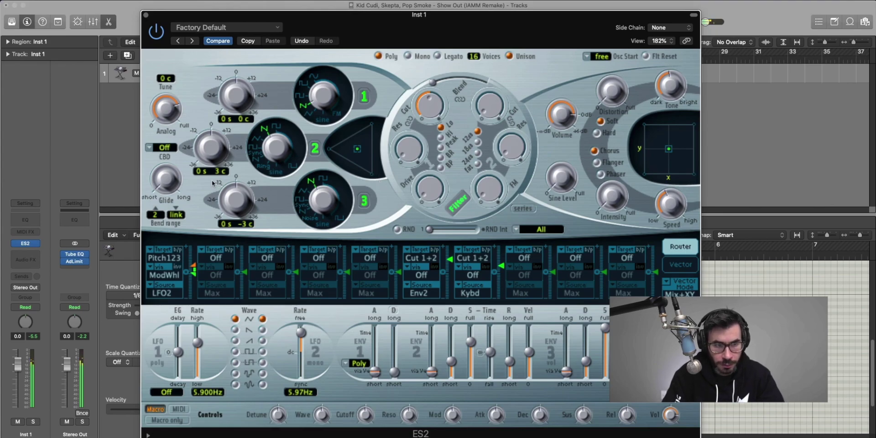
pyautogui.moveTo(156, 186); pyautogui.dragTo(160, 162)
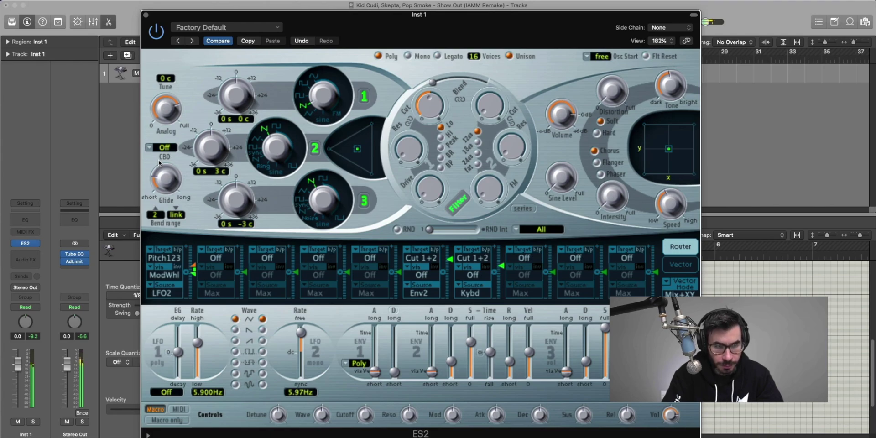
pyautogui.moveTo(429, 84); pyautogui.dragTo(454, 136)
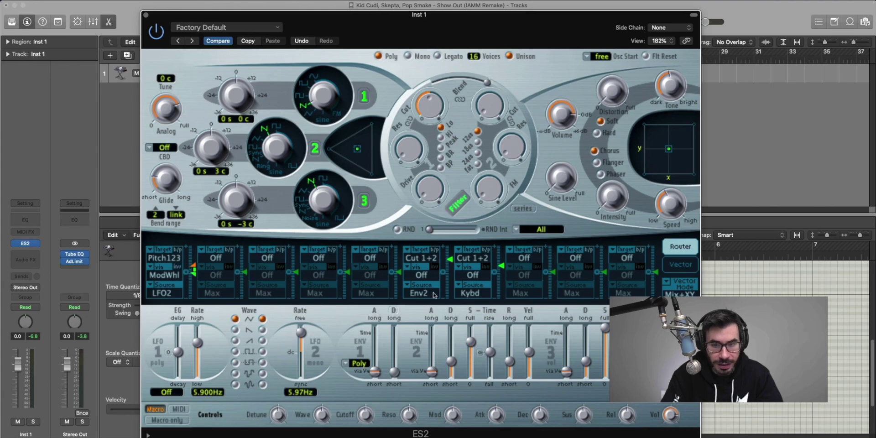
# Route the first modulation slot from Env1 to Cut 1+2 with via set to Off, and raise its modulation amount to near maximum
pyautogui.click(165, 260)
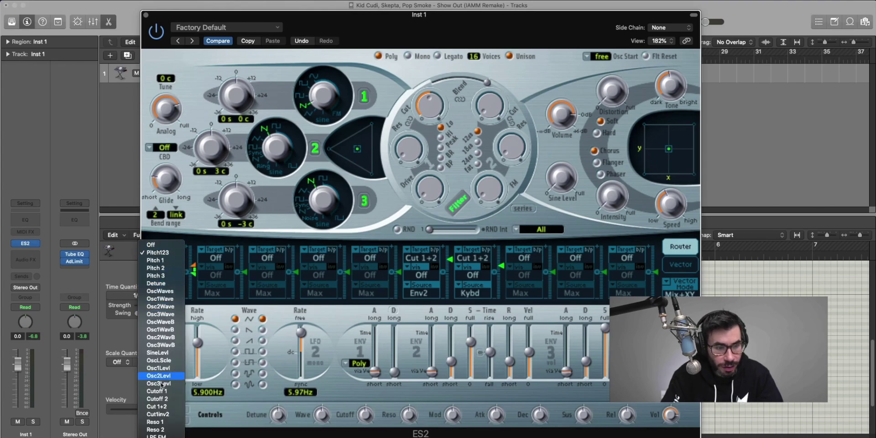
pyautogui.click(155, 407)
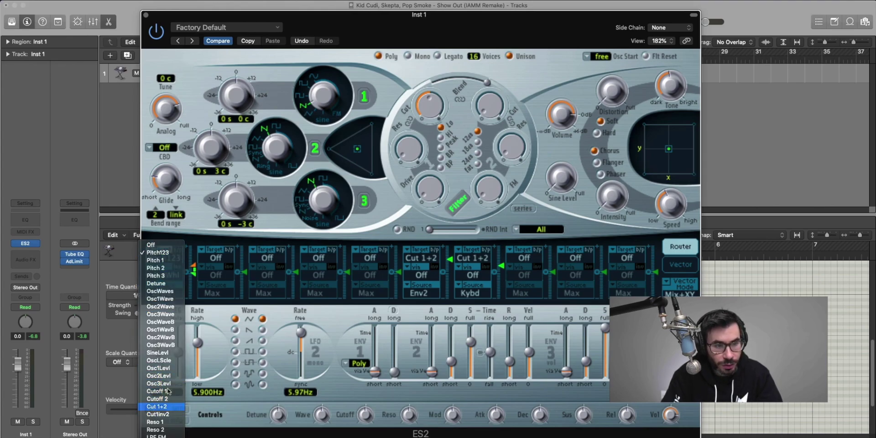
pyautogui.click(166, 276)
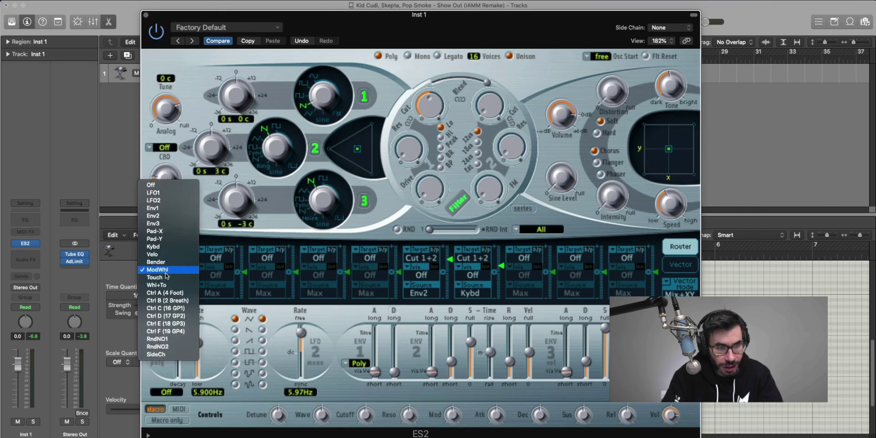
pyautogui.click(170, 188)
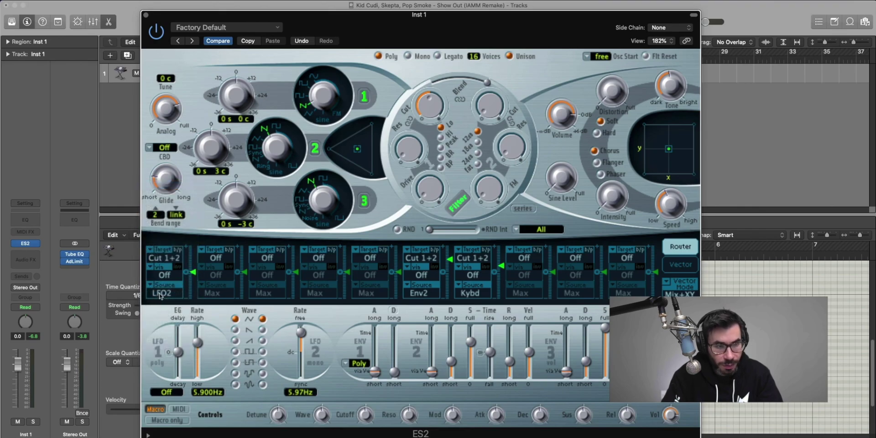
pyautogui.click(161, 294)
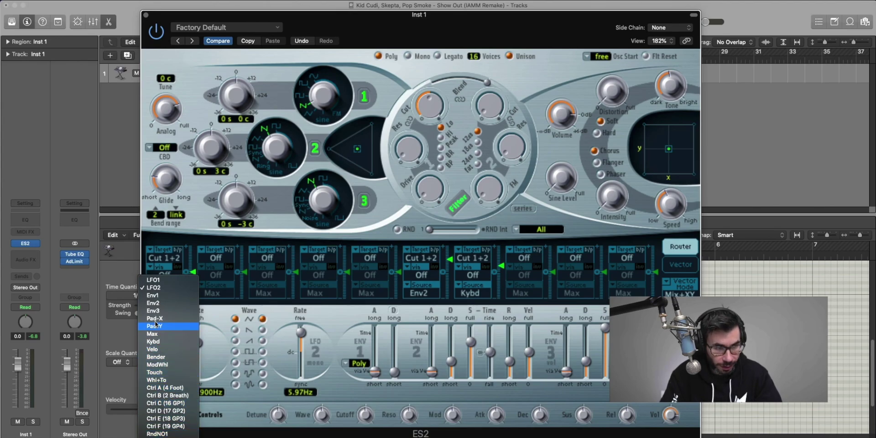
pyautogui.click(153, 296)
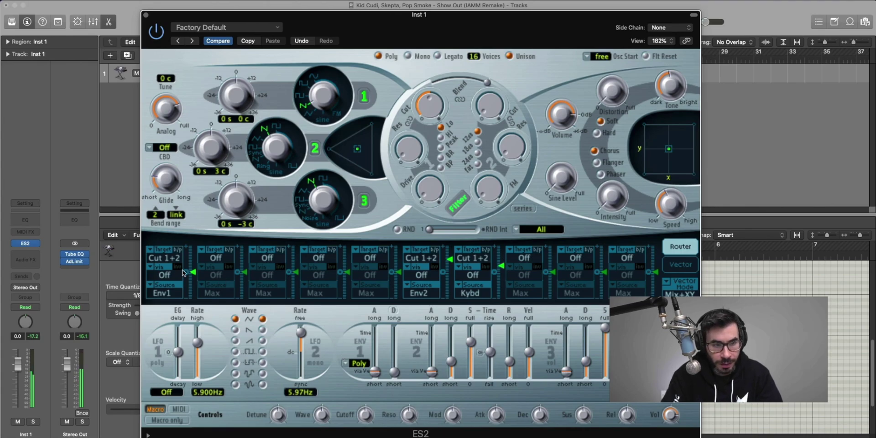
pyautogui.moveTo(194, 274); pyautogui.dragTo(198, 245)
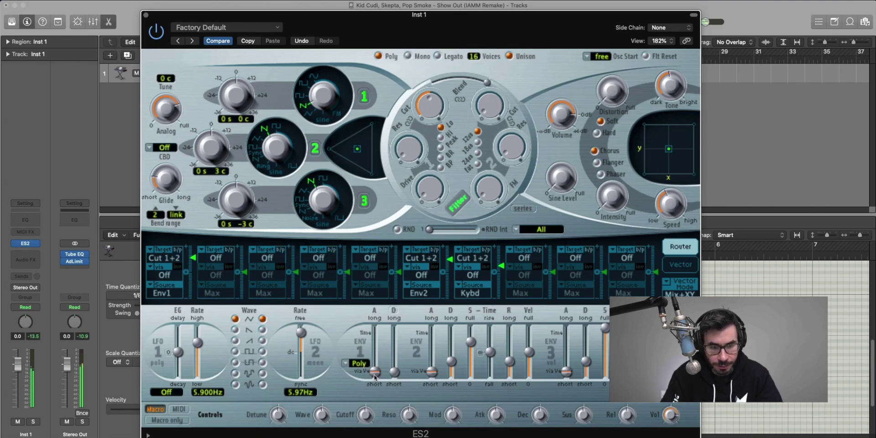
# Set Env 1 to a near-maximum decay and a slightly raised attack
pyautogui.moveTo(376, 374); pyautogui.dragTo(394, 327)
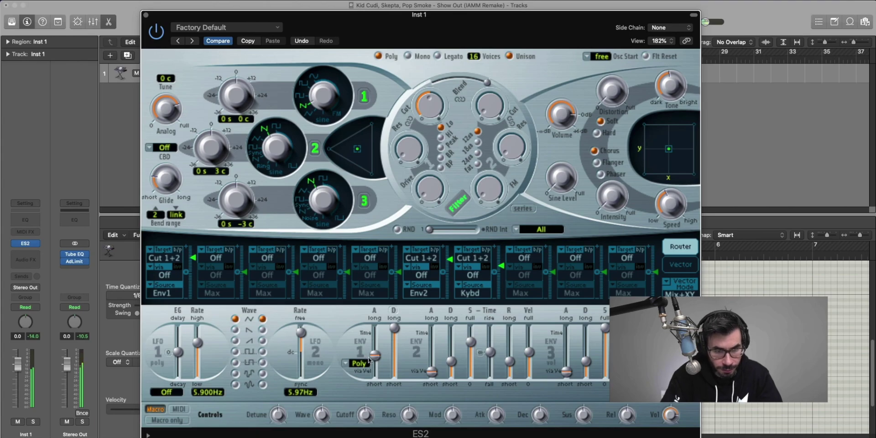
pyautogui.moveTo(375, 355); pyautogui.dragTo(377, 364)
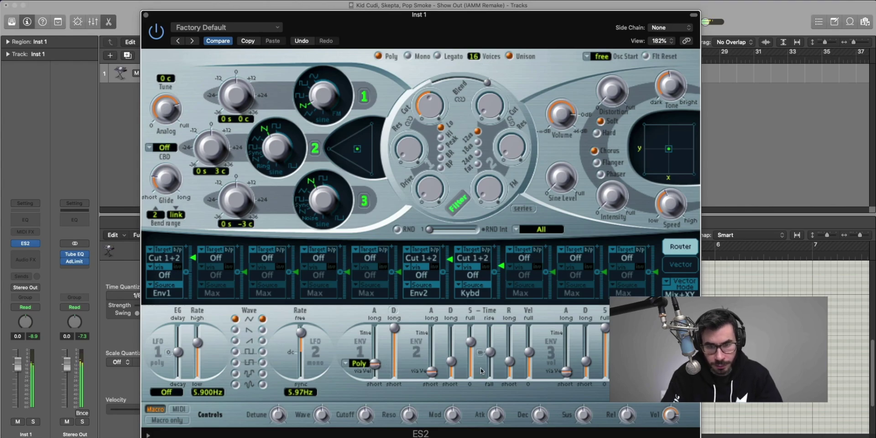
# Raise the filter Drive well up and add a low amount of Soft distortion with Tone turned fully dark
pyautogui.moveTo(431, 200); pyautogui.dragTo(432, 185)
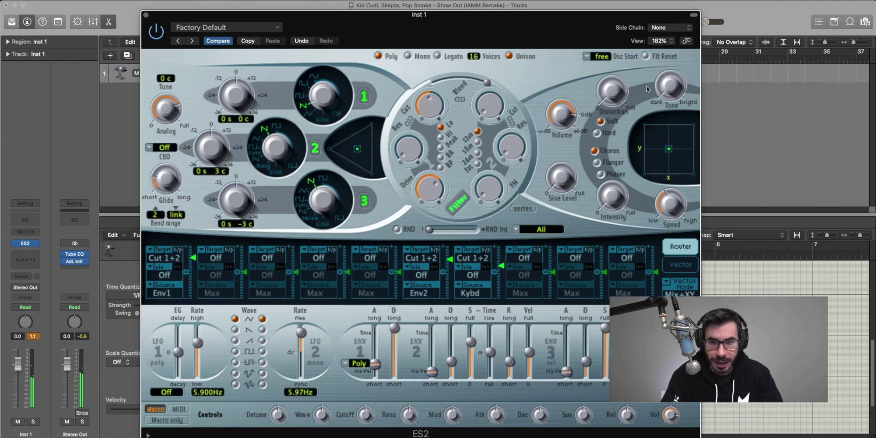
pyautogui.moveTo(615, 100)
pyautogui.mouseDown()
pyautogui.moveTo(606, 84)
pyautogui.moveTo(609, 94)
pyautogui.mouseUp()
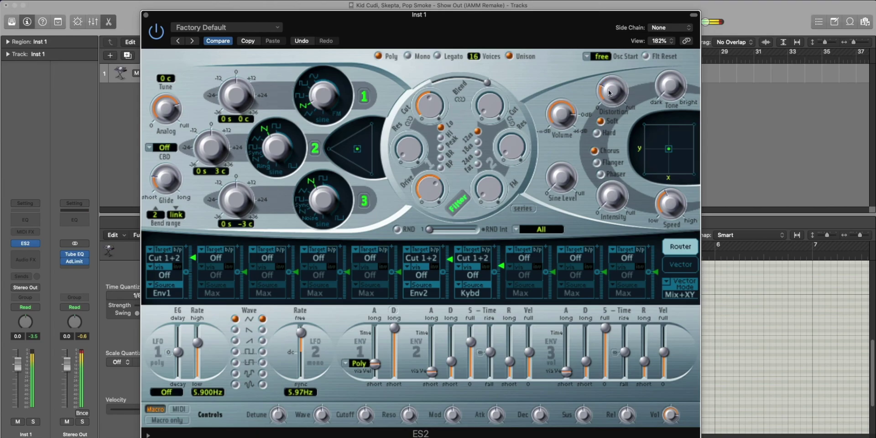
pyautogui.moveTo(609, 93); pyautogui.dragTo(609, 93)
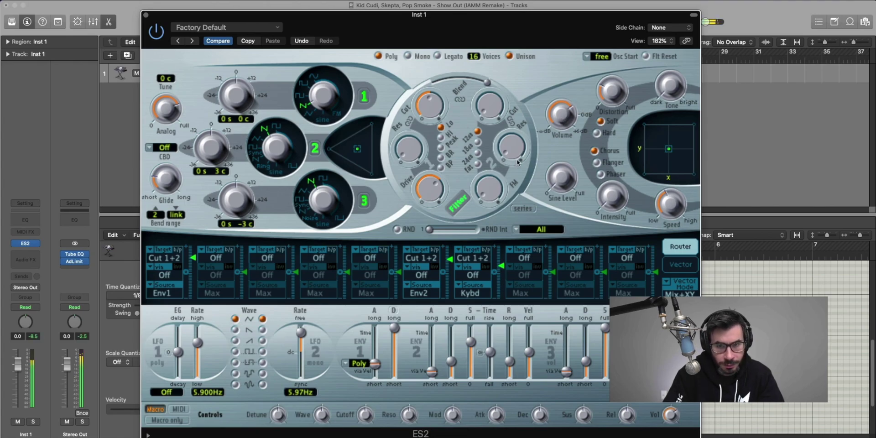
# Tune oscillator 2 down 12 semitones and oscillator 3 up 12, nudge the oscillator mix slightly toward oscillator 1, and close ES2
pyautogui.moveTo(205, 152); pyautogui.dragTo(205, 171)
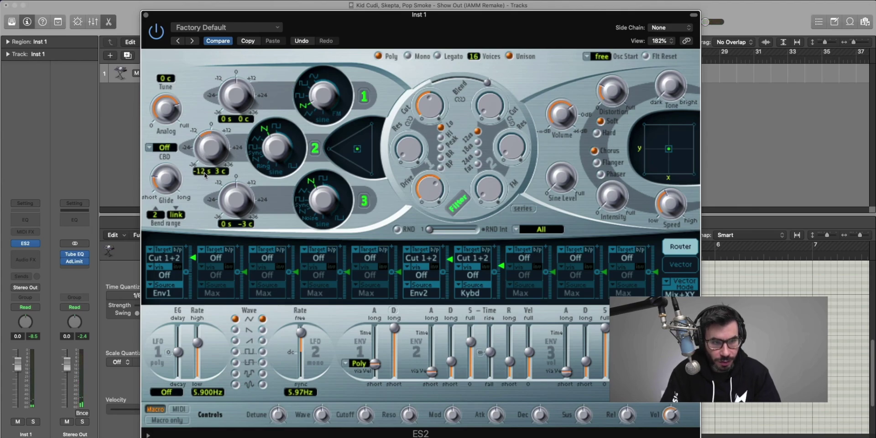
pyautogui.moveTo(236, 207); pyautogui.dragTo(233, 179)
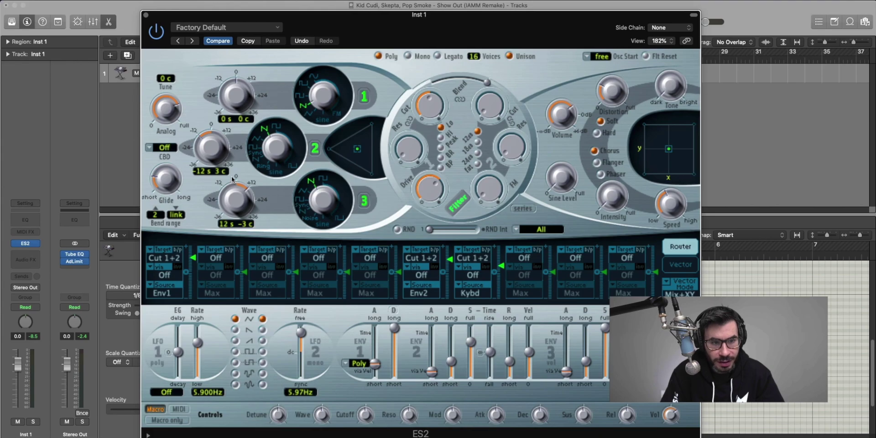
pyautogui.click(357, 152)
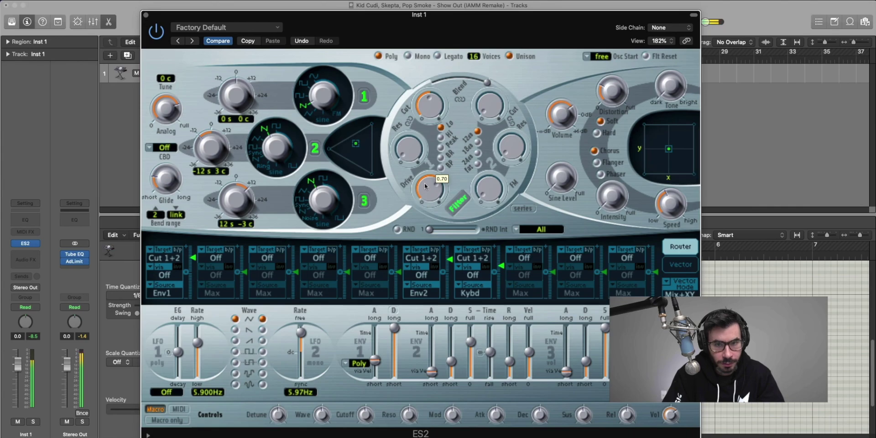
pyautogui.click(147, 16)
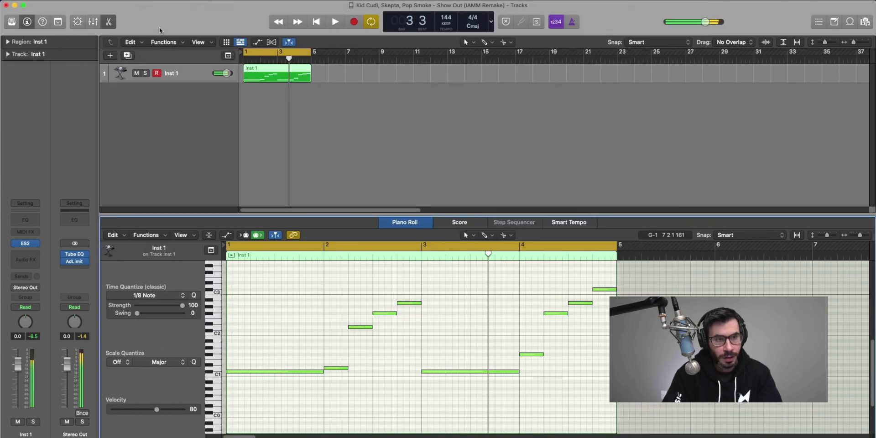
# Repeat the four-bar Inst 1 region at bar 5 and set the cycle range to that copy
pyautogui.click(295, 80)
pyautogui.press('super+r')
pyautogui.press('super+u')
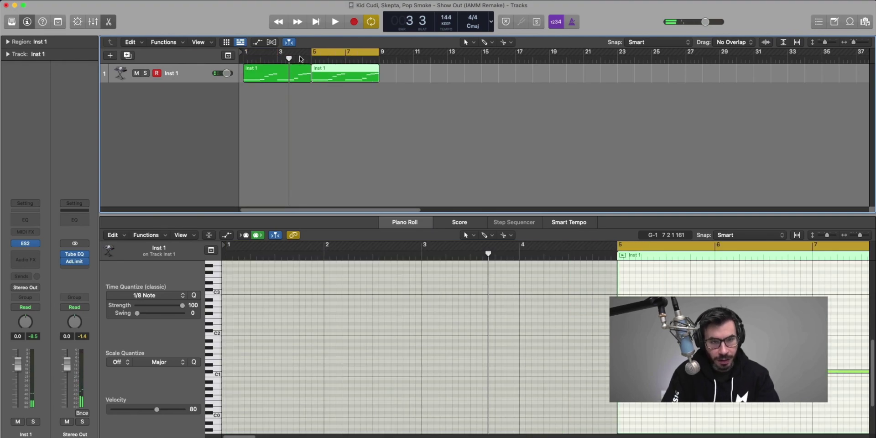
# Add a software instrument track, load the Show Out Drum Kit user patch on it, and expand its individual drum tracks
pyautogui.click(111, 55)
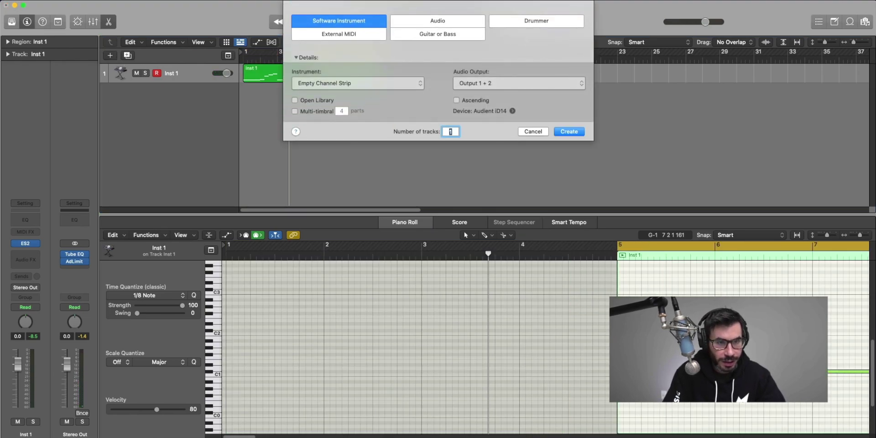
pyautogui.press('Return')
pyautogui.click(36, 244)
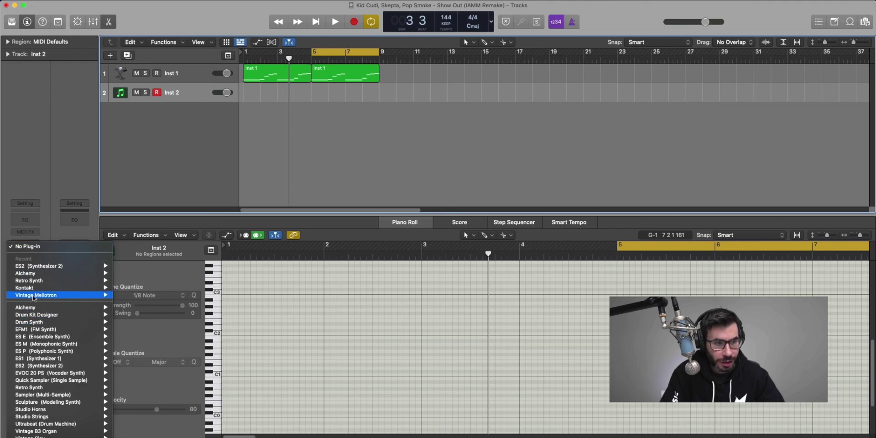
pyautogui.click(50, 162)
pyautogui.click(16, 22)
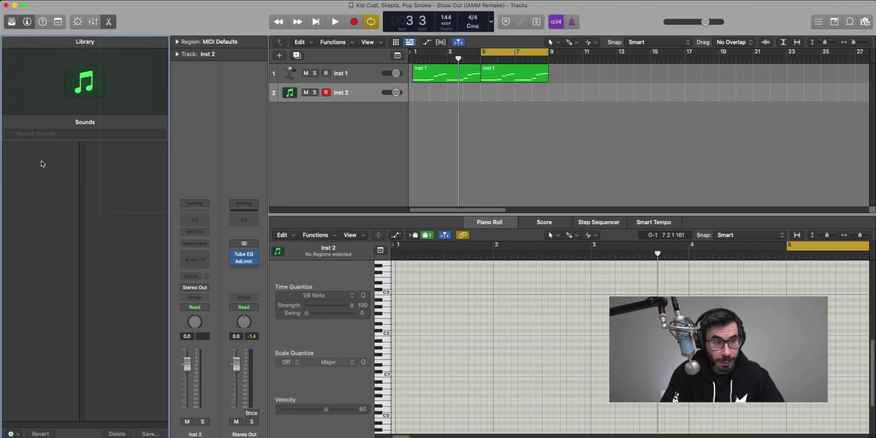
pyautogui.click(41, 146)
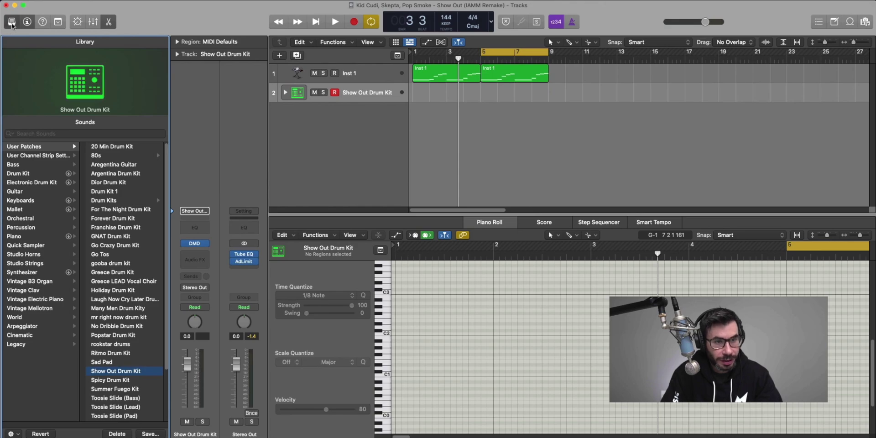
pyautogui.click(12, 23)
pyautogui.click(116, 93)
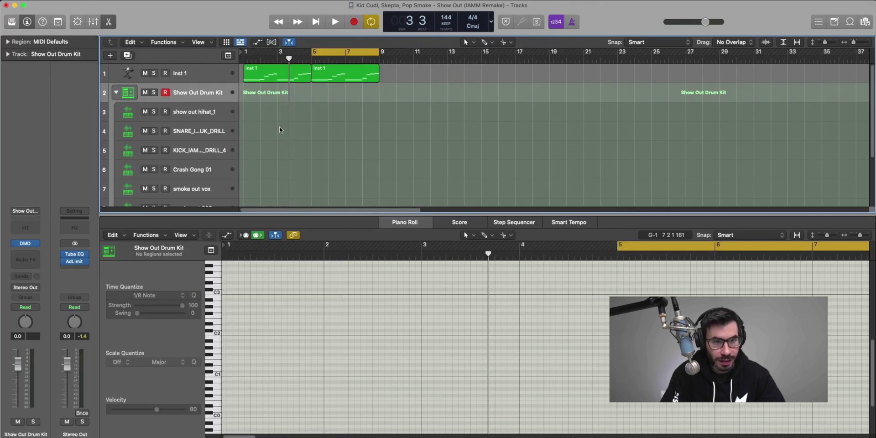
# Create an empty MIDI region on the show out hihat_1 track spanning bar 5 to bar 9
pyautogui.rightClick(323, 118)
pyautogui.click(335, 117)
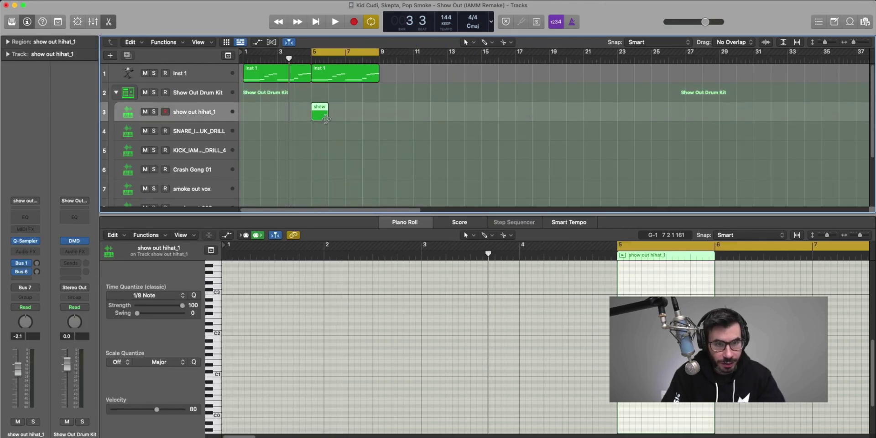
pyautogui.moveTo(329, 114); pyautogui.dragTo(381, 114)
# Enter five C3 hi-hat notes in bar 5 at positions 1 1, 1 4, 2 3, 3 3 and 4 3
pyautogui.click(271, 345)
pyautogui.click(249, 318)
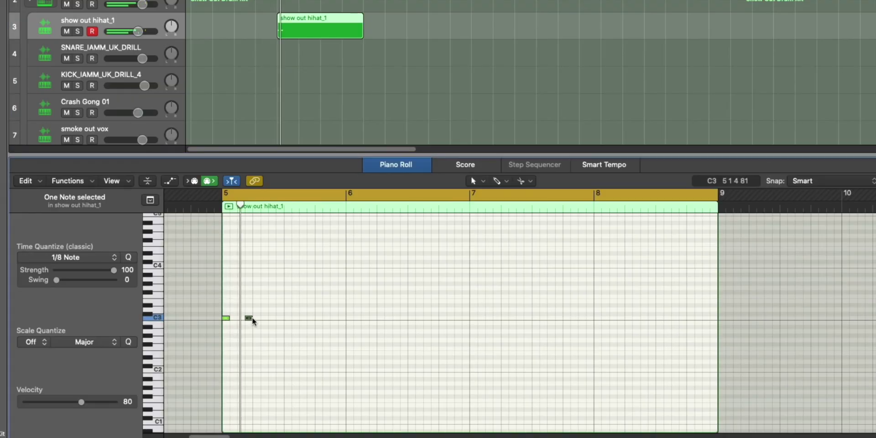
pyautogui.press('space')
pyautogui.click(272, 318)
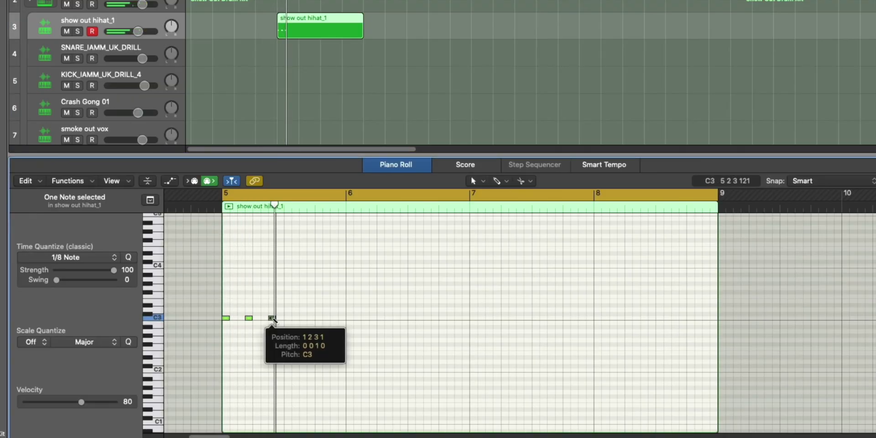
pyautogui.click(302, 318)
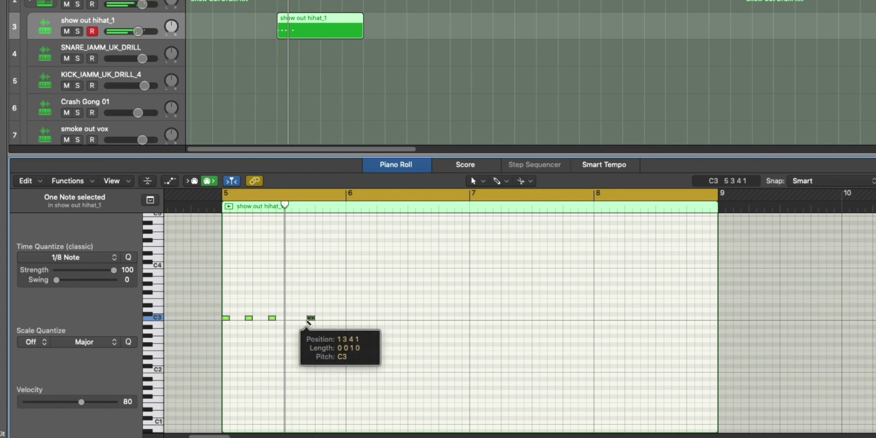
pyautogui.click(311, 317)
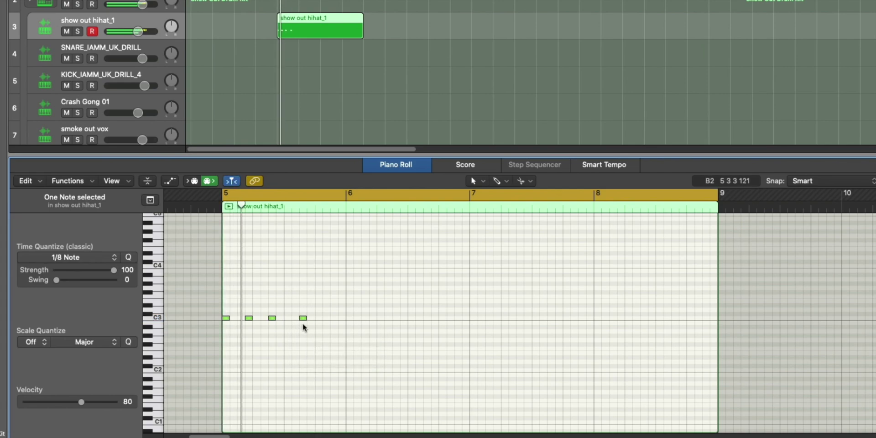
pyautogui.click(335, 318)
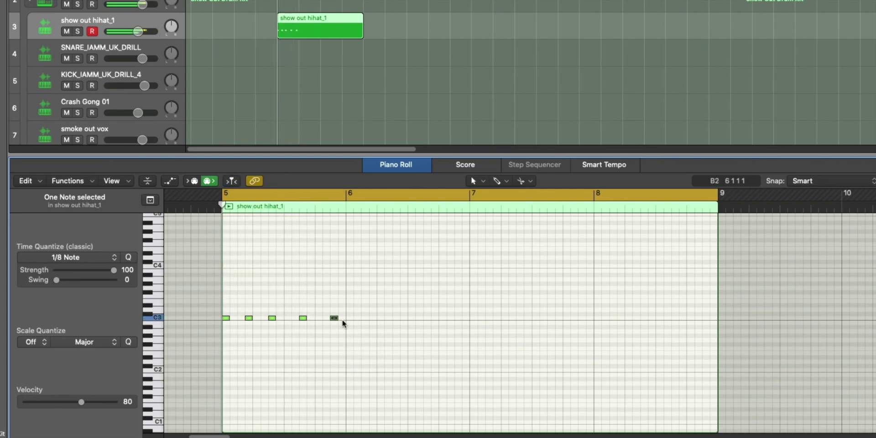
# Repeat the bar 5 hi-hat pattern into bar 6, and repeat both bars to fill bars 7 and 8
pyautogui.press('space')
pyautogui.moveTo(368, 326); pyautogui.dragTo(226, 313)
pyautogui.press('super+r')
pyautogui.press('space')
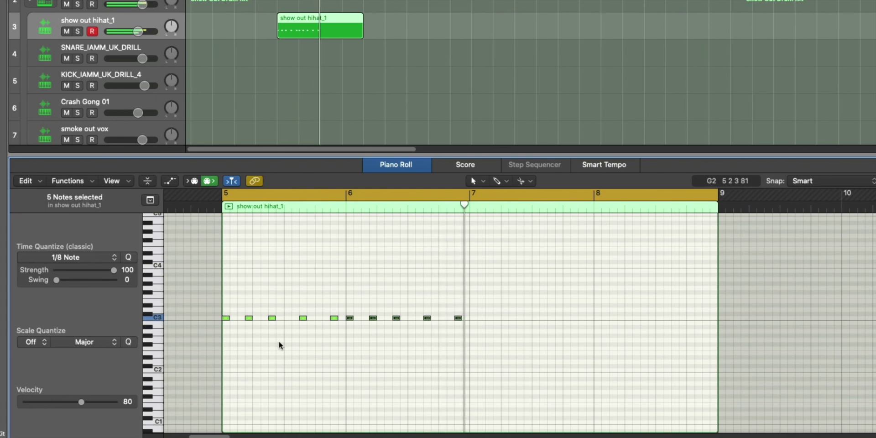
pyautogui.press('space')
pyautogui.moveTo(493, 348); pyautogui.dragTo(166, 294)
pyautogui.press('space')
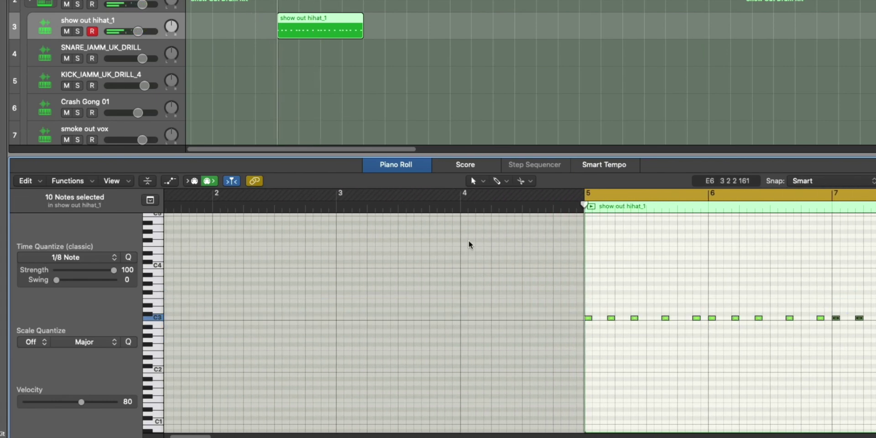
# Add an extra C3 hi-hat note on beat 3 of bar 8 and move the note following it to beat 4
pyautogui.hscroll(5, 618, 337)
pyautogui.hscroll(2, 610, 340)
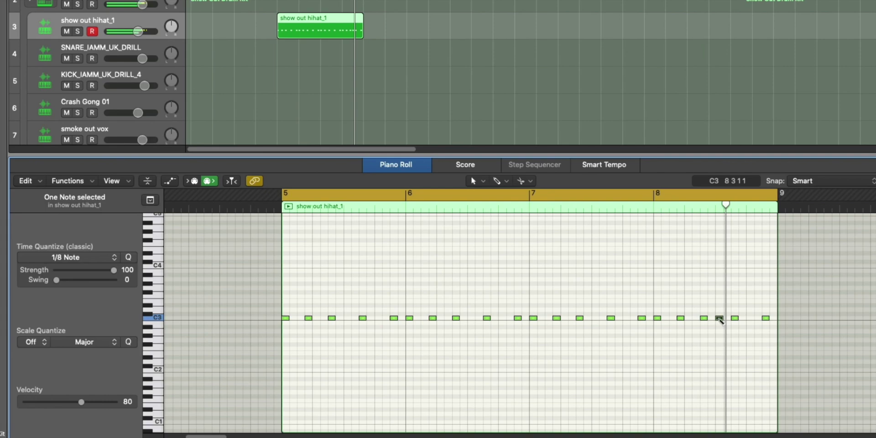
pyautogui.press('Delete')
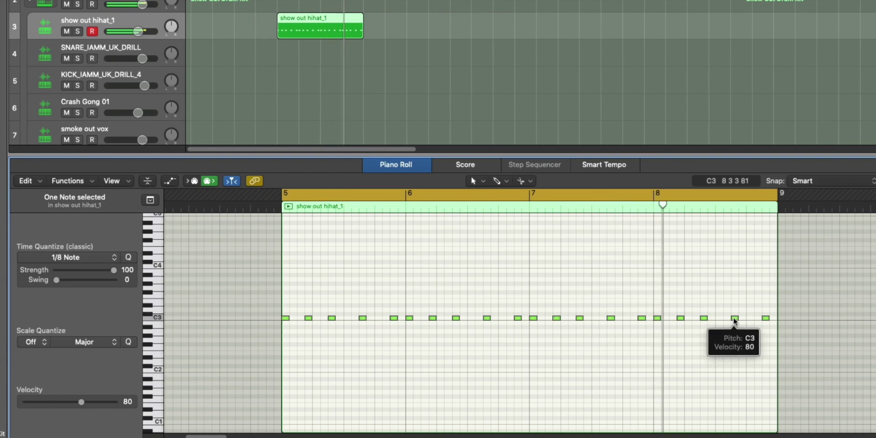
pyautogui.click(726, 319)
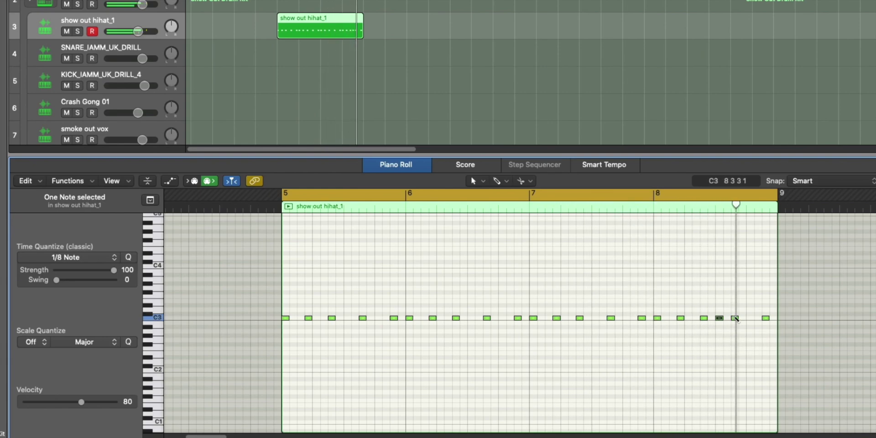
pyautogui.moveTo(736, 318); pyautogui.dragTo(750, 319)
pyautogui.click(761, 322)
pyautogui.press('space')
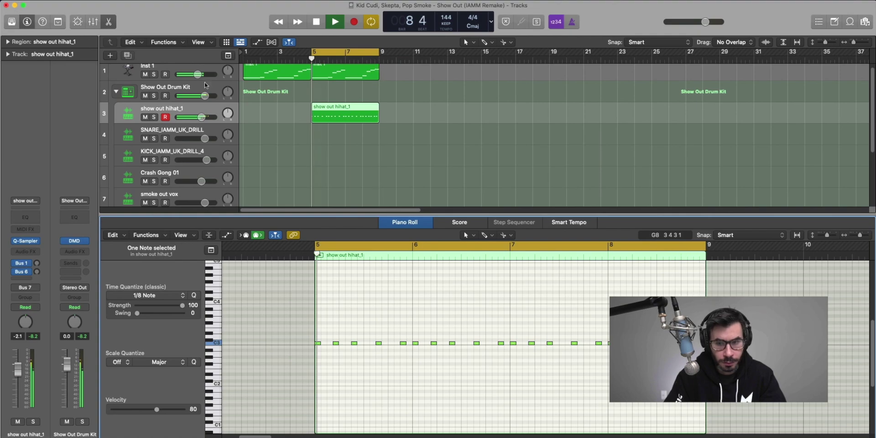
# Insert a Channel EQ on Inst 1 with a low cut at about 77 Hz and a 48 dB/Oct slope, and close it
pyautogui.press('space')
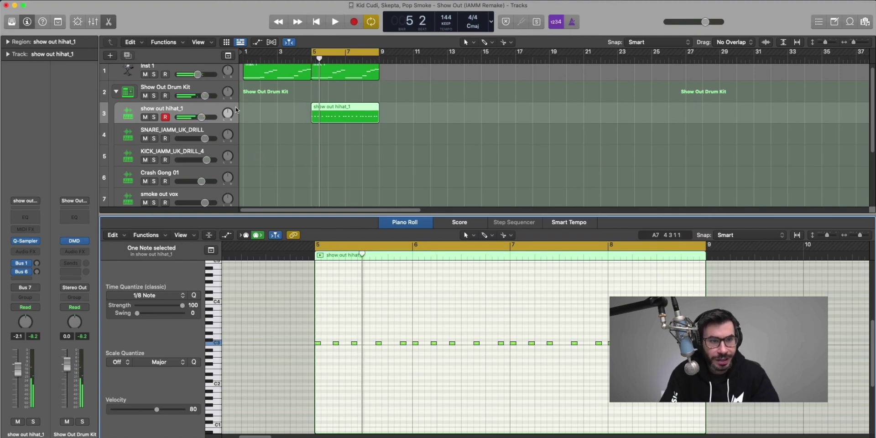
pyautogui.click(171, 73)
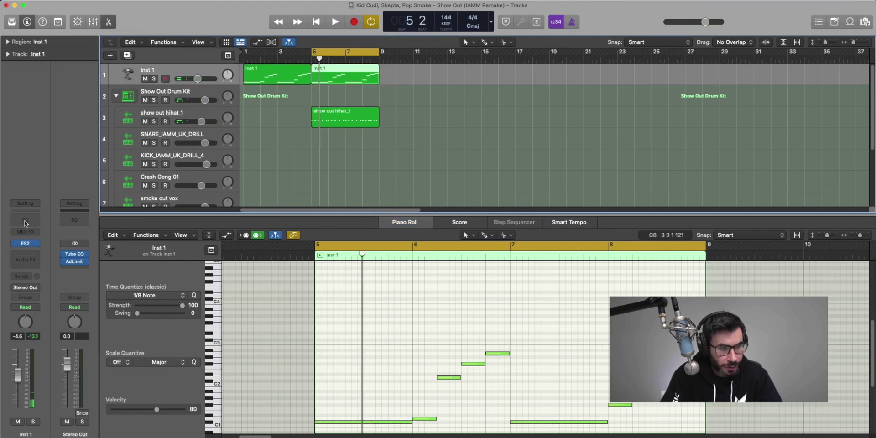
pyautogui.click(25, 221)
pyautogui.click(365, 155)
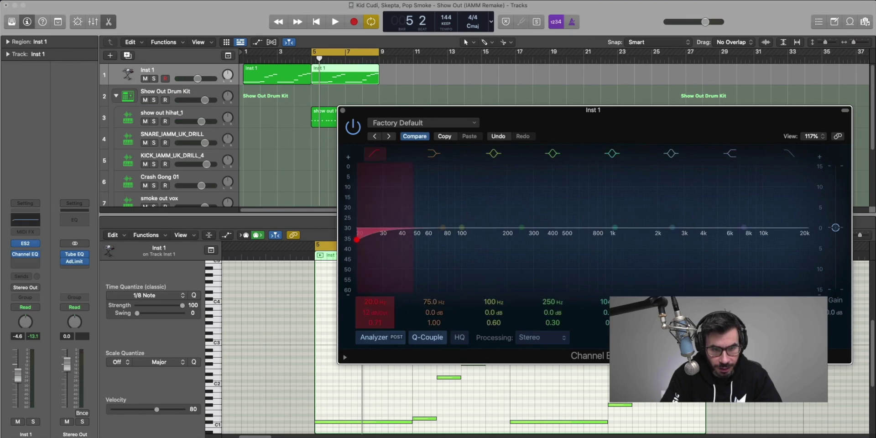
pyautogui.moveTo(373, 302)
pyautogui.mouseDown()
pyautogui.moveTo(370, 313)
pyautogui.moveTo(371, 301)
pyautogui.mouseUp()
pyautogui.press('space')
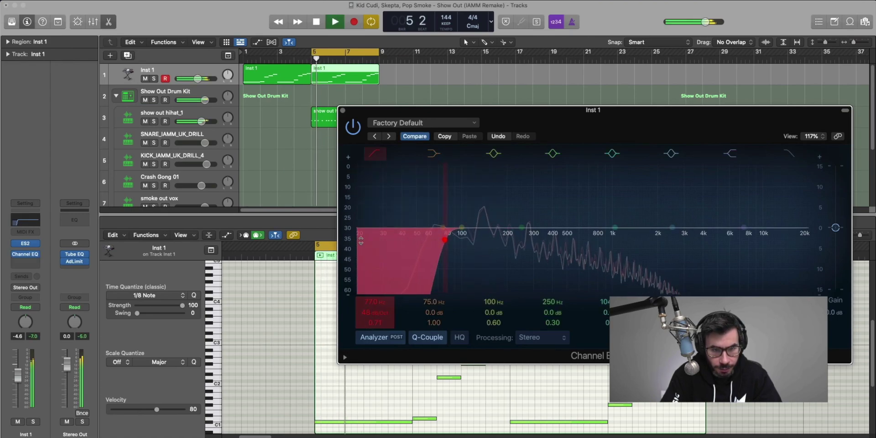
pyautogui.click(343, 111)
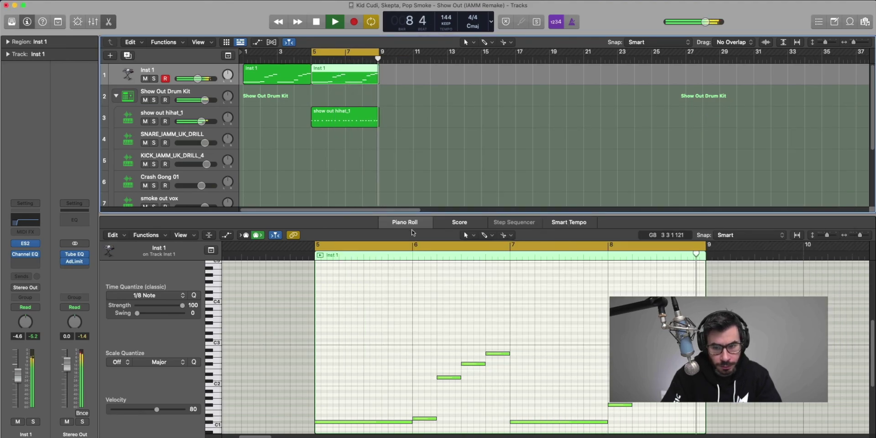
# Create an empty MIDI region on the SNARE_IAMM_UK_DRILL track spanning bar 5 to bar 9
pyautogui.scroll(-3, 483, 313)
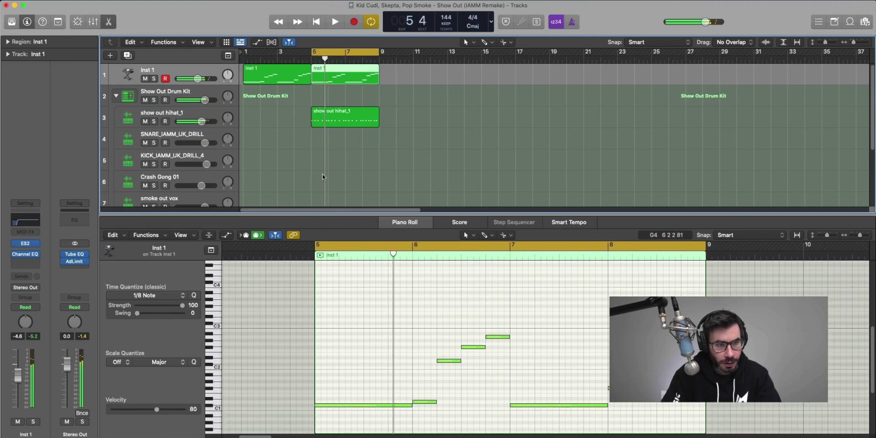
pyautogui.rightClick(321, 147)
pyautogui.click(335, 146)
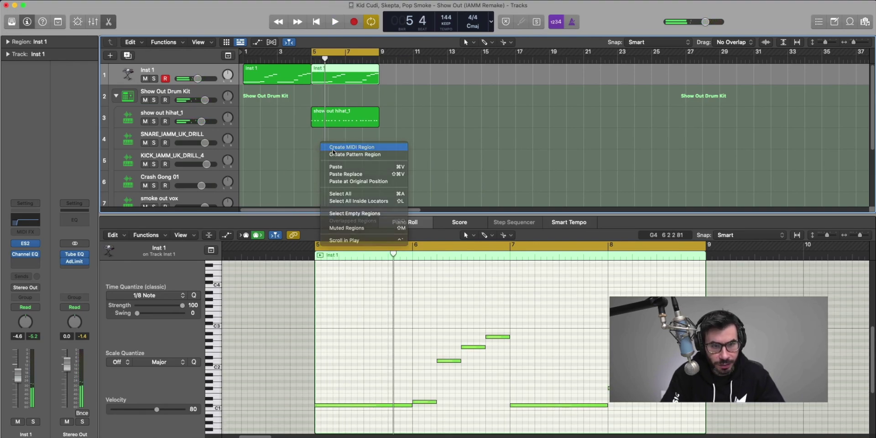
pyautogui.moveTo(326, 146); pyautogui.dragTo(379, 146)
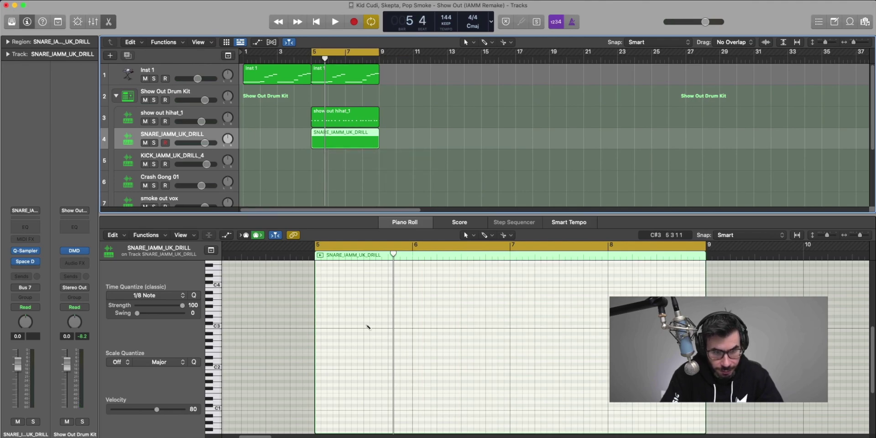
# Enter C3 snare notes at 5 3 1 and 6 4 3, and repeat the two-bar pattern into bars 7 and 8
pyautogui.click(366, 324)
pyautogui.moveTo(366, 329); pyautogui.dragTo(364, 333)
pyautogui.press('space')
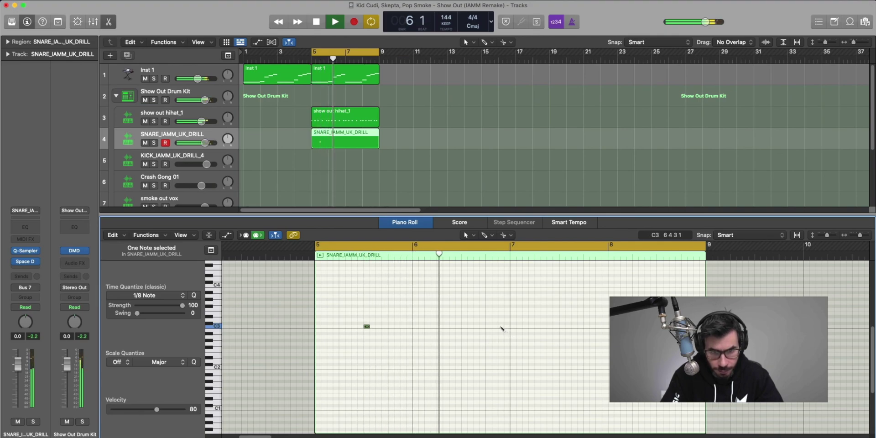
pyautogui.press('space')
pyautogui.moveTo(532, 339); pyautogui.dragTo(342, 317)
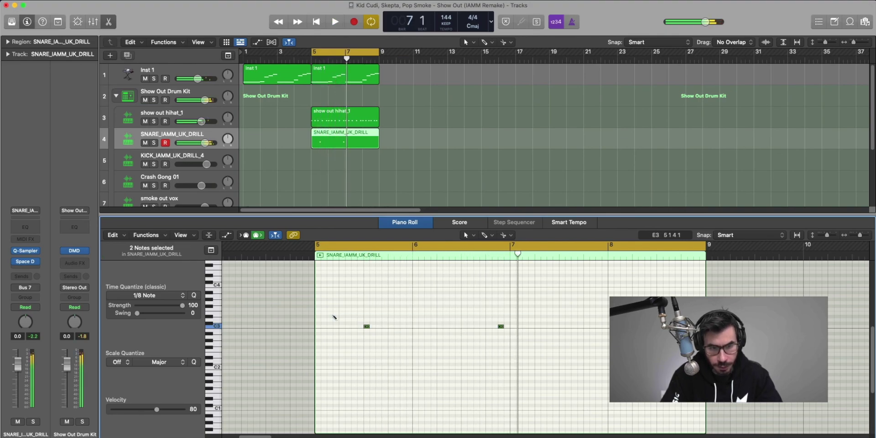
pyautogui.press('super+r')
pyautogui.press('space')
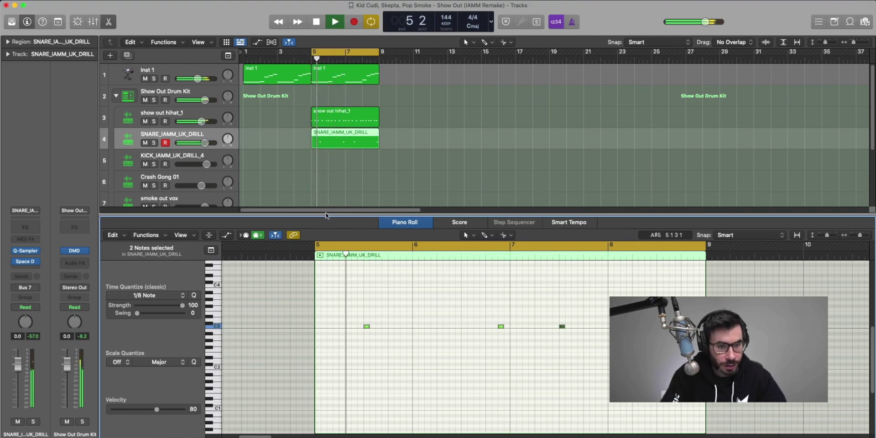
# Create an empty MIDI region on the KICK_IAMM_UK_DRILL_4 track spanning bar 5 to bar 9, and stop playback
pyautogui.rightClick(318, 164)
pyautogui.click(347, 168)
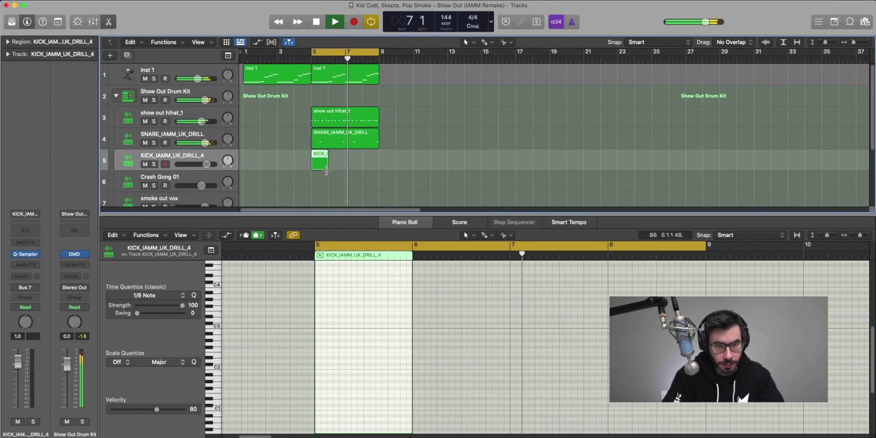
pyautogui.moveTo(330, 168); pyautogui.dragTo(379, 171)
pyautogui.press('space')
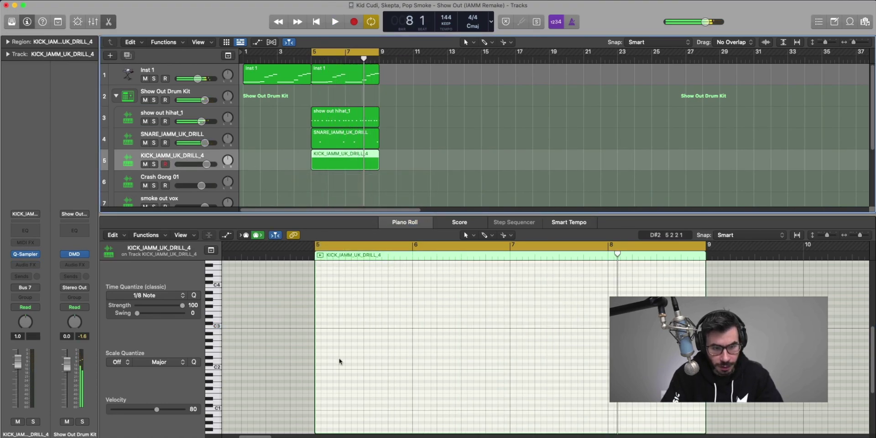
# Enter C3 kick notes at 5 1 1, 6 3 1, 7 1 1, 8 1 1 and 8 3 3 in the KICK_IAMM_UK_DRILL_4 region
pyautogui.click(319, 327)
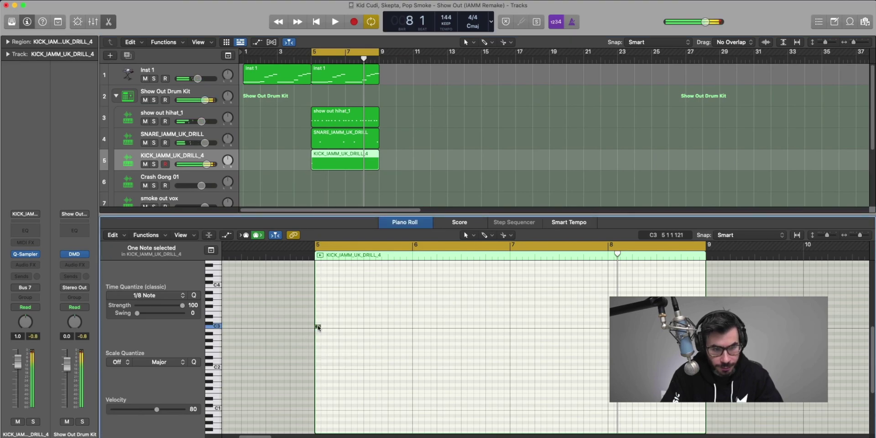
pyautogui.press('space')
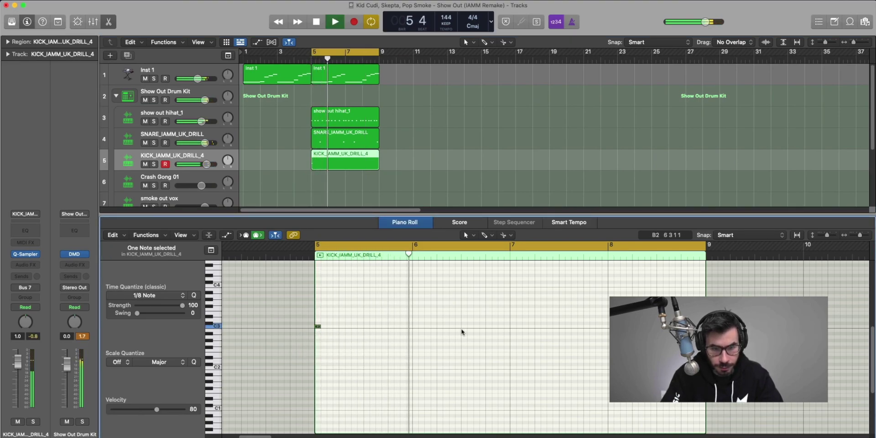
pyautogui.click(464, 327)
pyautogui.click(512, 327)
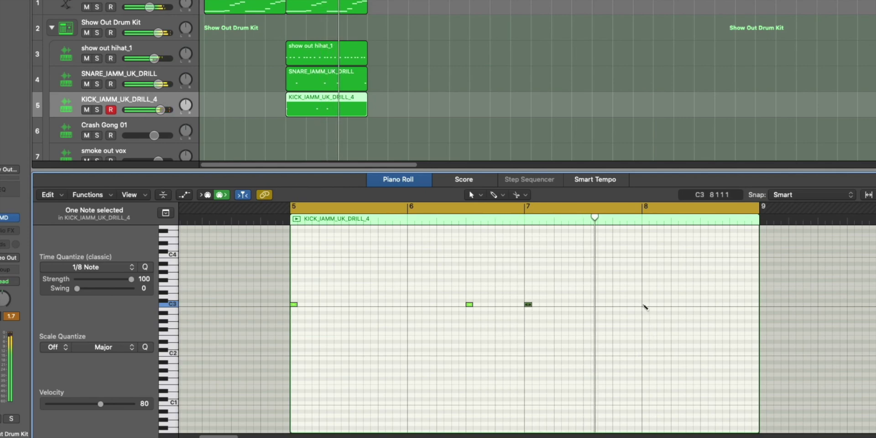
pyautogui.click(645, 305)
pyautogui.click(719, 304)
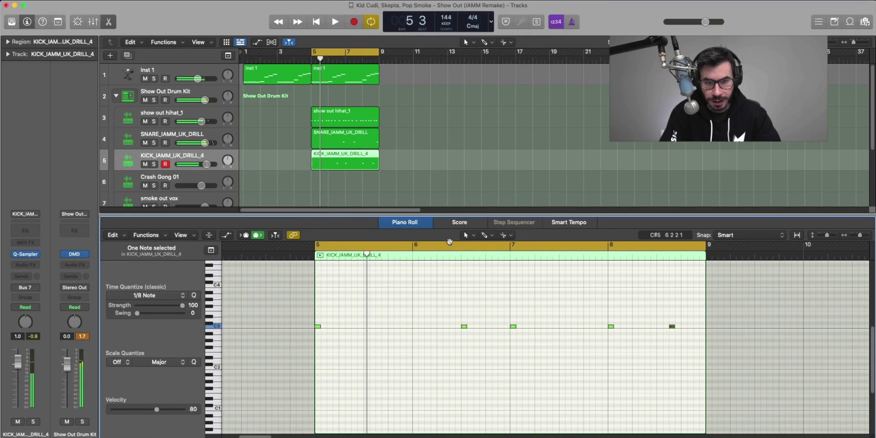
# Paint a 1/16 Triplet roll of C3 kick notes from 8 4 1 with the Brush Tool, play it back, and close the Piano Roll
pyautogui.click(483, 236)
pyautogui.click(516, 382)
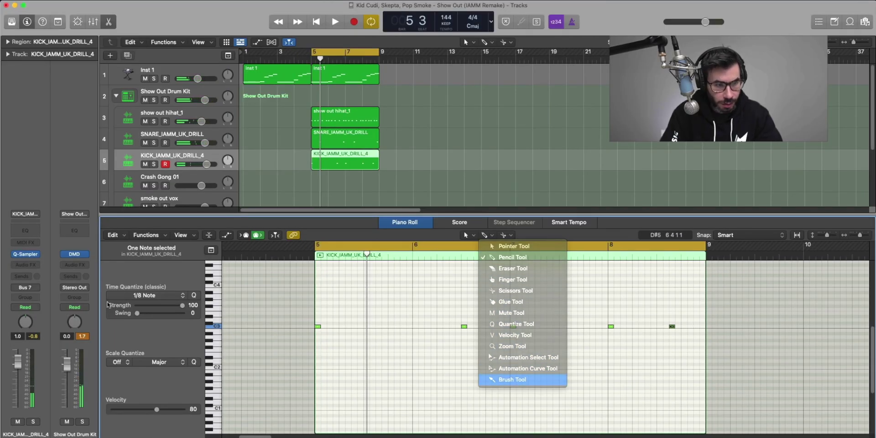
pyautogui.click(134, 296)
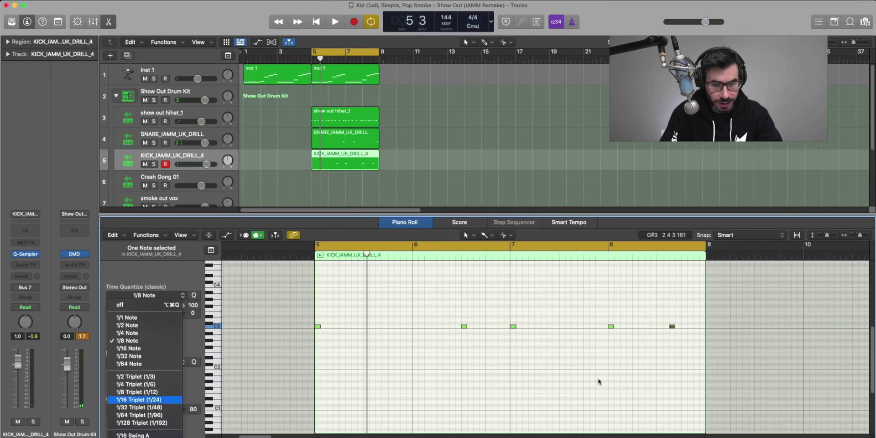
pyautogui.press('Return')
pyautogui.click(684, 327)
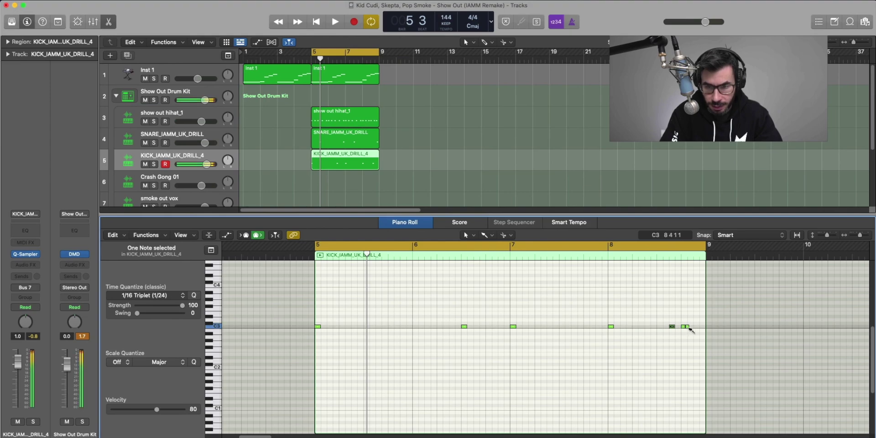
pyautogui.press('space')
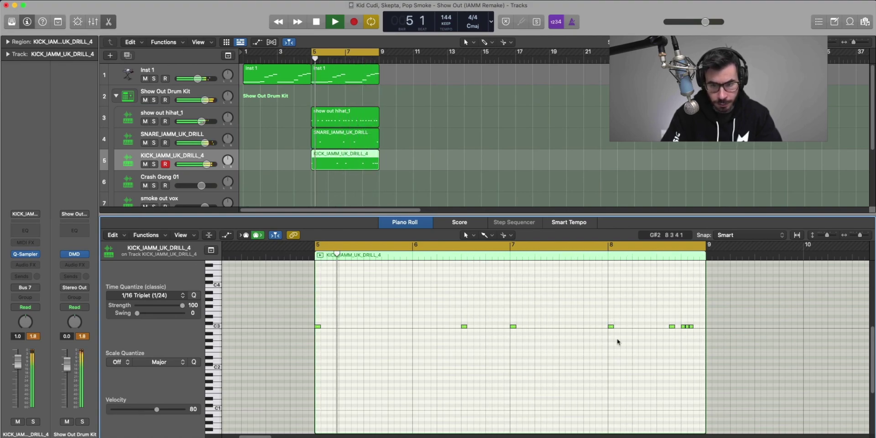
pyautogui.press('e')
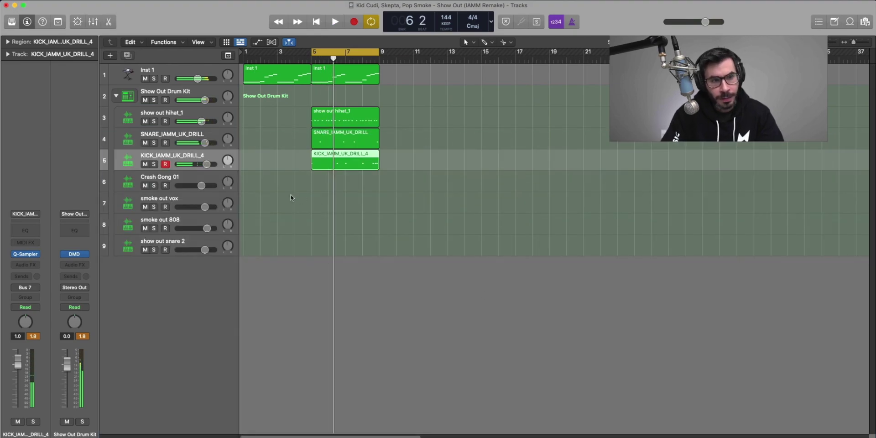
# Create a Crash Gong 01 region spanning bar 5 to bar 9 and enter a C2 note at 5 1 1
pyautogui.keyDown('super'); pyautogui.click(321, 182); pyautogui.keyUp('super')
pyautogui.moveTo(324, 191); pyautogui.dragTo(371, 192)
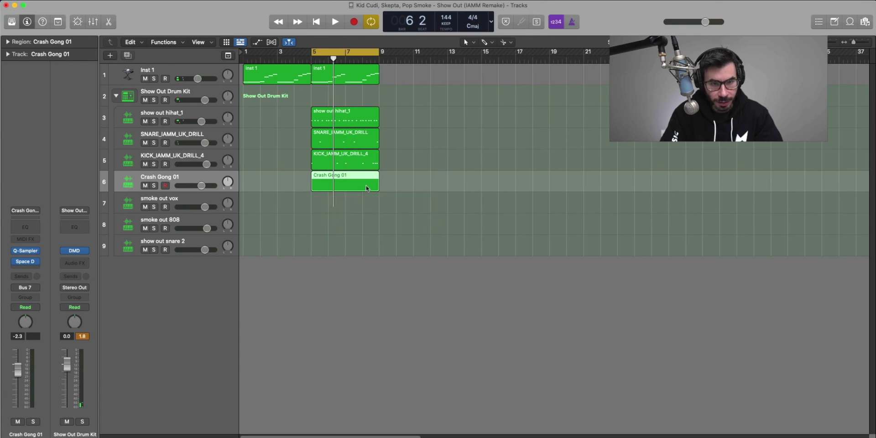
pyautogui.press('e')
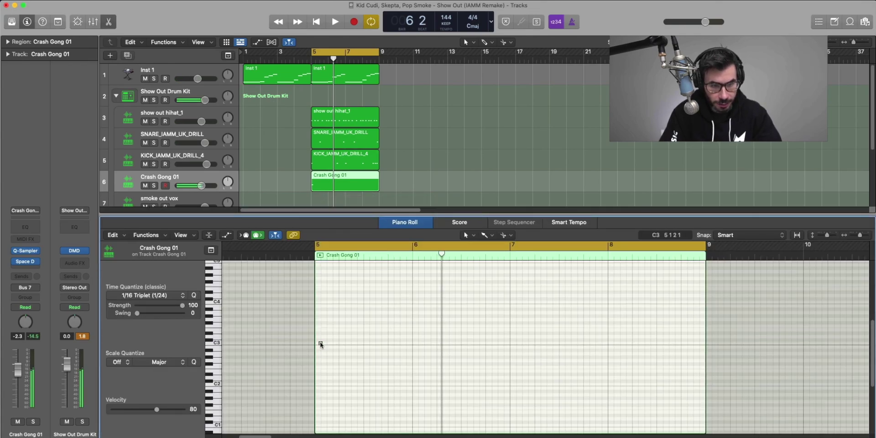
pyautogui.moveTo(320, 345); pyautogui.dragTo(309, 348)
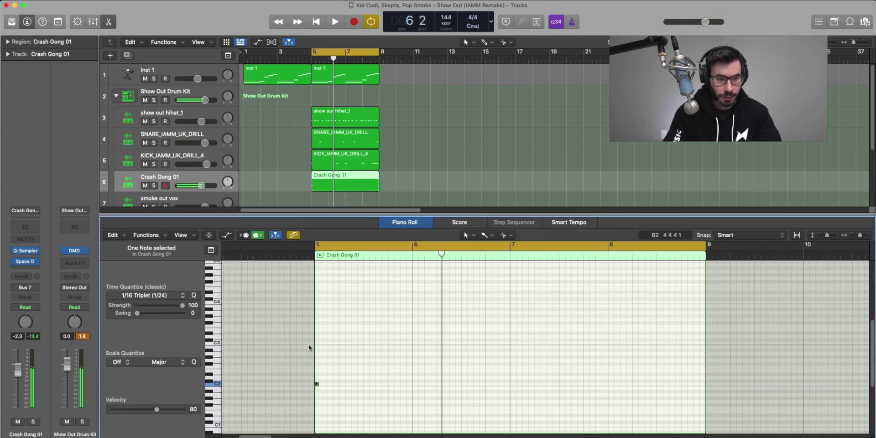
pyautogui.press('space')
pyautogui.press('x')
pyautogui.press('x')
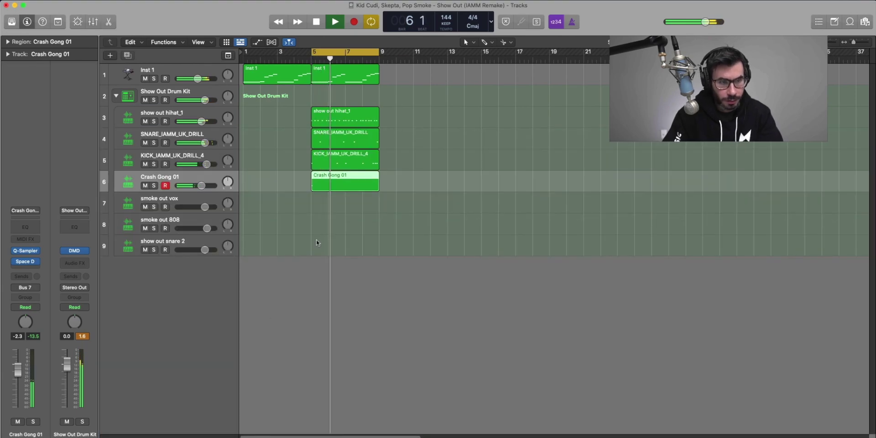
# Create an empty MIDI region on the smoke out vox track spanning bar 5 to bar 9
pyautogui.rightClick(315, 210)
pyautogui.click(322, 205)
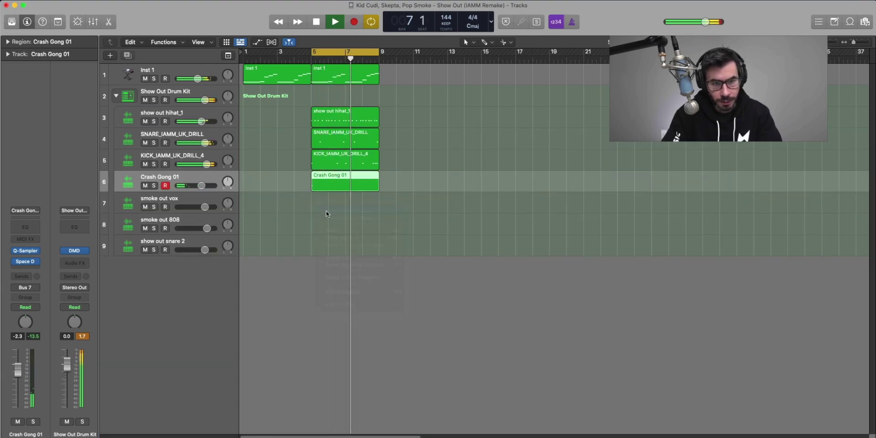
pyautogui.moveTo(329, 211); pyautogui.dragTo(380, 210)
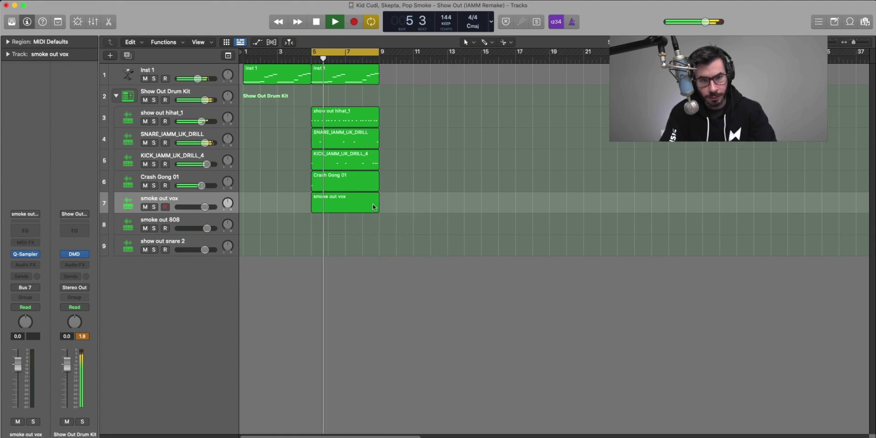
pyautogui.click(374, 207)
pyautogui.press('space')
pyautogui.press('space')
pyautogui.click(359, 61)
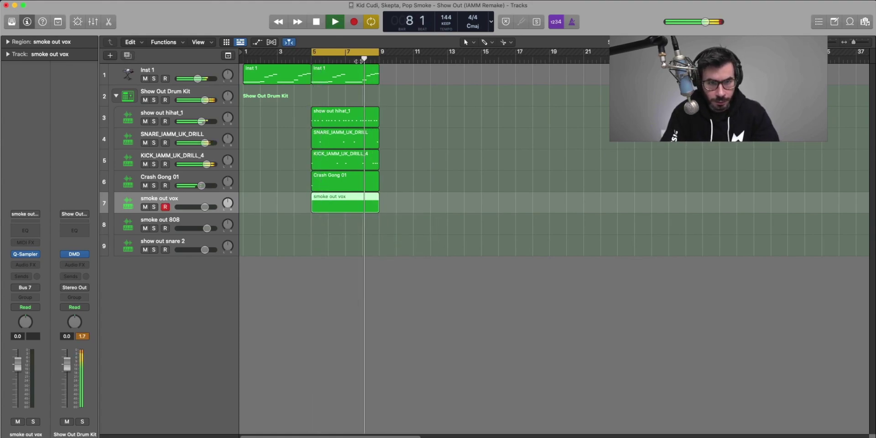
# Enter a C3 note on beat 4 of bar 6 with the Pencil Tool in the smoke out vox region and raise the track's volume to 0.5 dB
pyautogui.doubleClick(364, 208)
pyautogui.press('space')
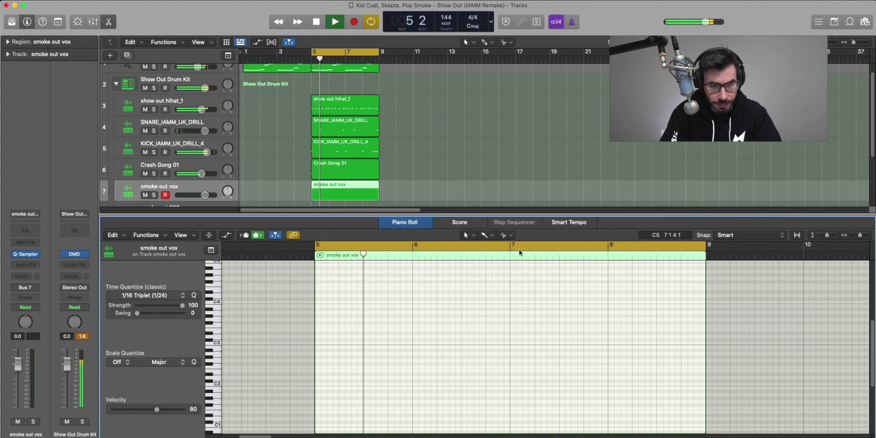
pyautogui.click(498, 236)
pyautogui.click(507, 254)
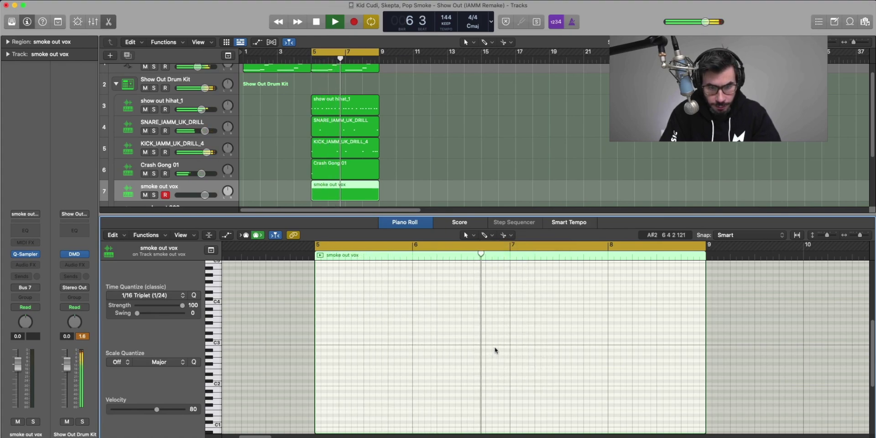
pyautogui.click(489, 343)
pyautogui.press('space')
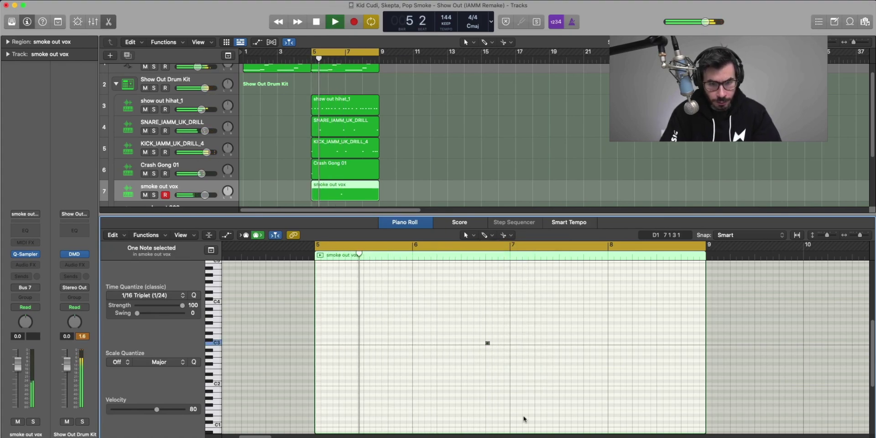
pyautogui.press('p')
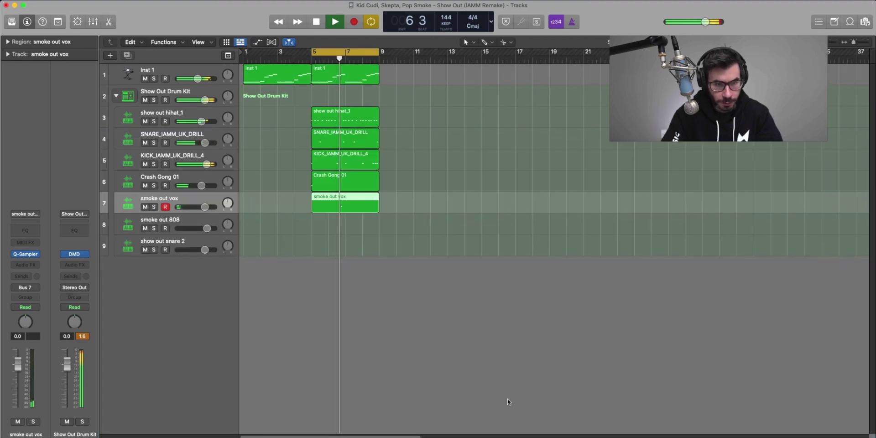
pyautogui.moveTo(209, 208); pyautogui.dragTo(211, 209)
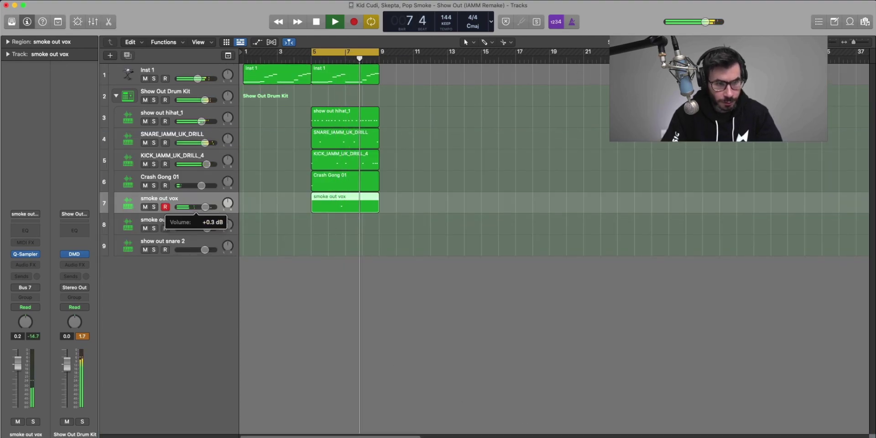
# Create a MIDI region on the smoke out 808 track and extend it from bar 5 to bar 13
pyautogui.rightClick(317, 228)
pyautogui.click(330, 229)
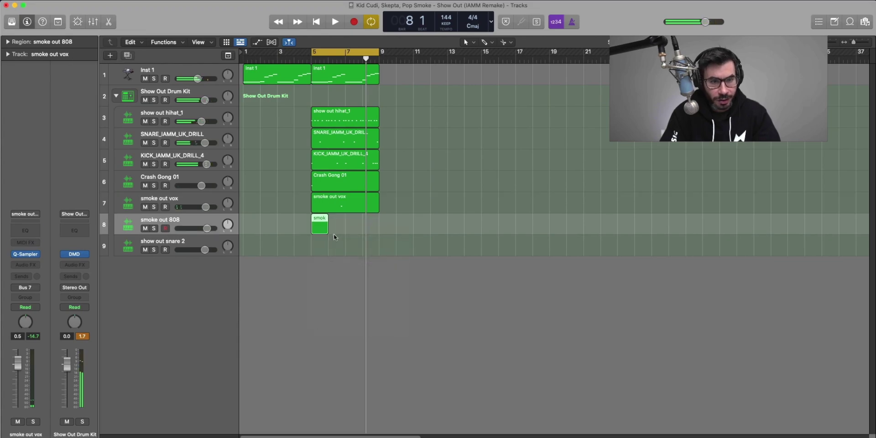
pyautogui.moveTo(328, 232); pyautogui.dragTo(434, 231)
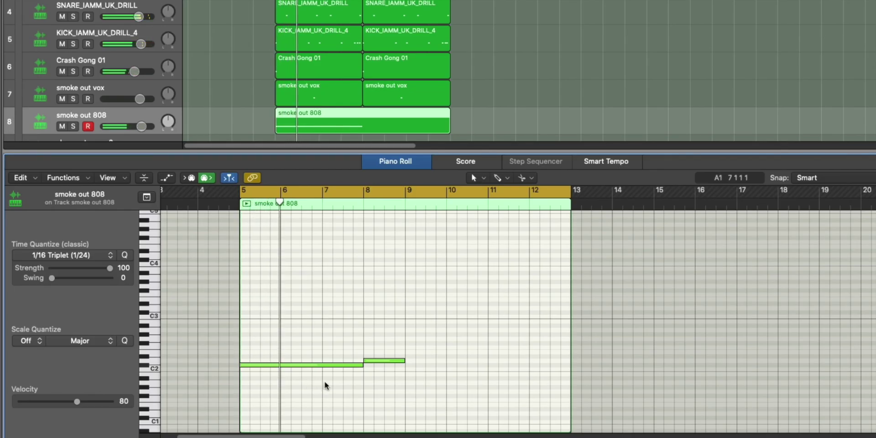
# Fit the 808's C#2 and D2 notes into bars 5 and 6, changing at 6 3 1, and repeat them into bars 7 and 8
pyautogui.moveTo(363, 369); pyautogui.dragTo(301, 367)
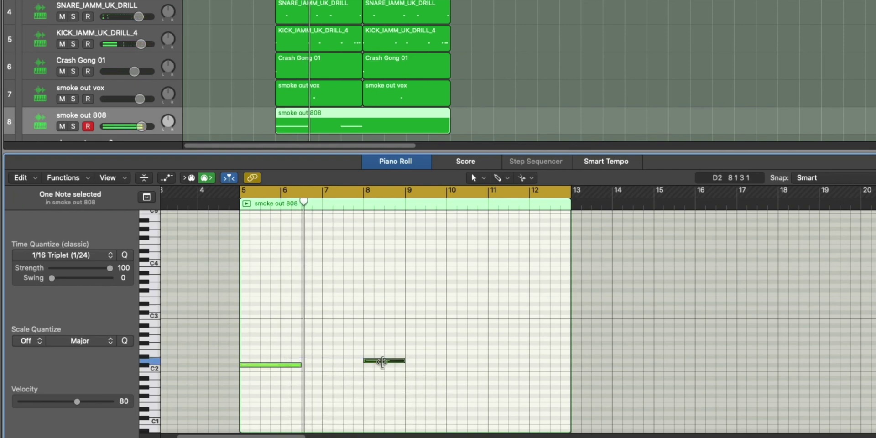
pyautogui.moveTo(371, 364); pyautogui.dragTo(302, 361)
pyautogui.press('super+Right')
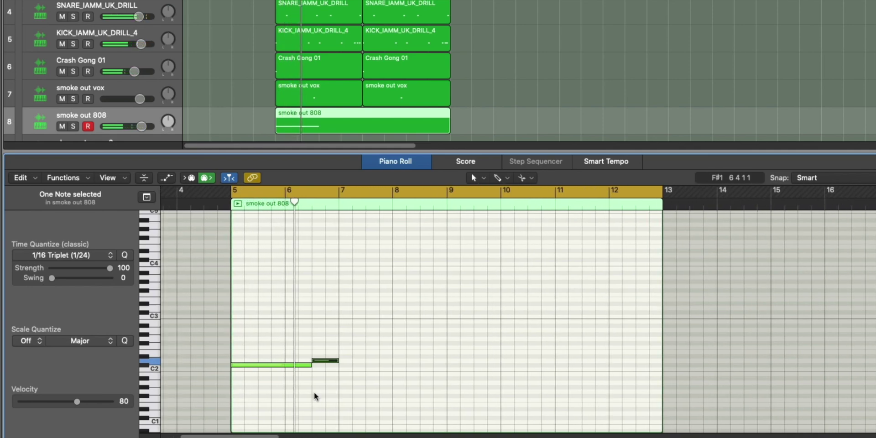
pyautogui.moveTo(384, 383); pyautogui.dragTo(261, 336)
pyautogui.press('super+r')
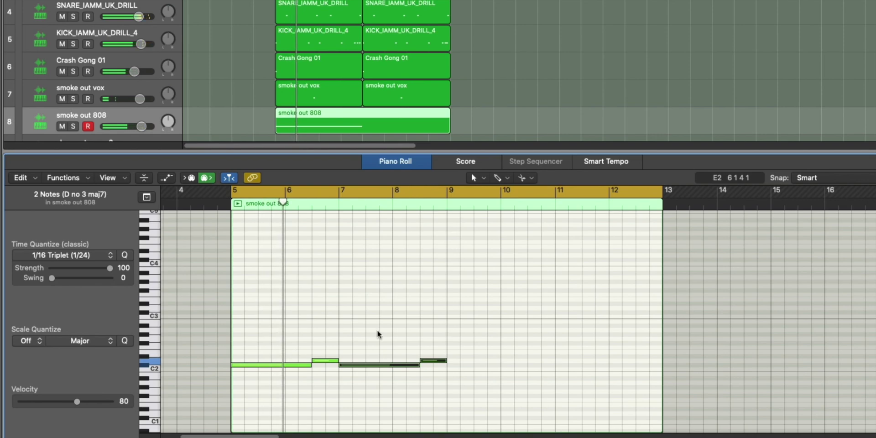
# Split the smoke out 808 region at bar 9, delete the second half, and play the loop back with the Piano Roll closed
pyautogui.click(361, 114)
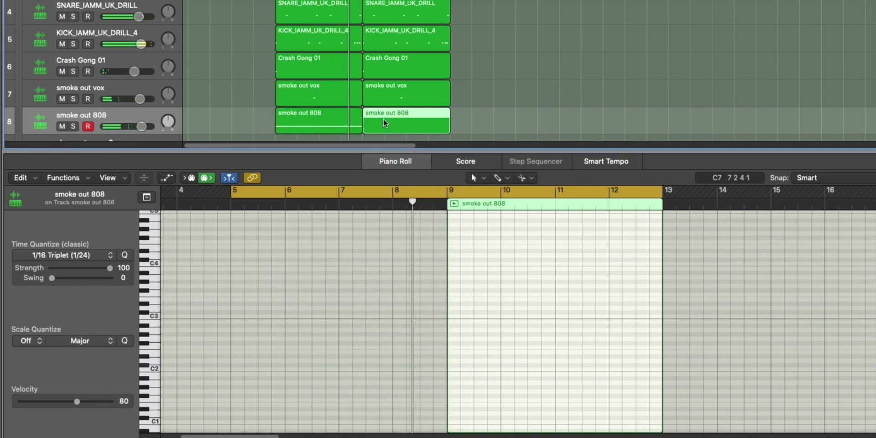
pyautogui.press('Delete')
pyautogui.click(329, 119)
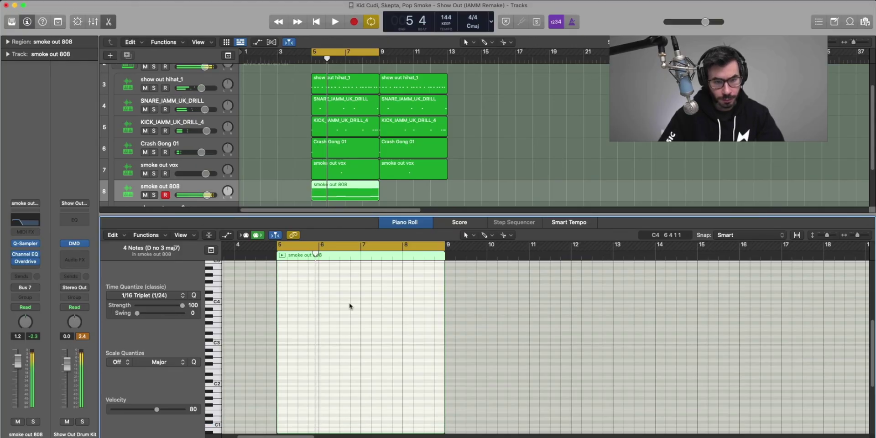
pyautogui.press('space')
pyautogui.press('e')
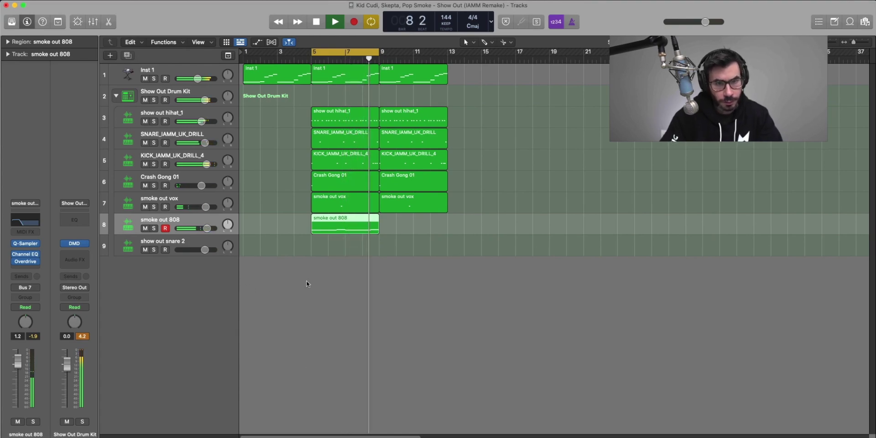
pyautogui.press('space')
pyautogui.moveTo(308, 251); pyautogui.dragTo(346, 139)
pyautogui.press('Delete')
pyautogui.press('super+z')
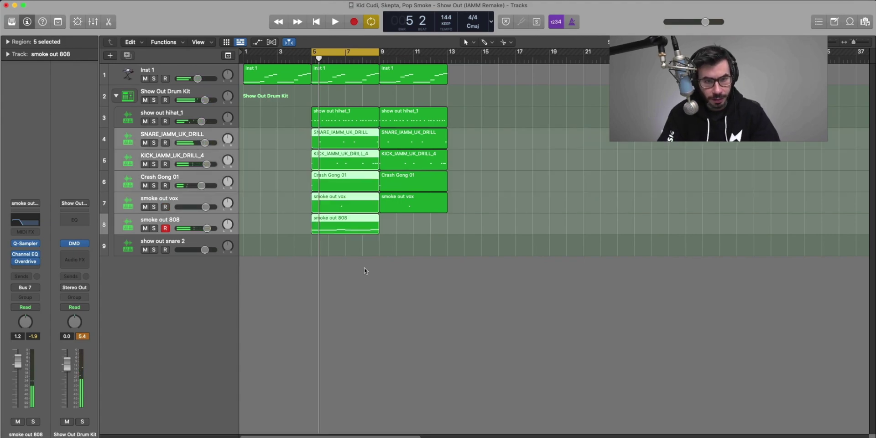
# Move the smoke out 808 region so that it starts at bar 9
pyautogui.click(368, 270)
pyautogui.moveTo(341, 230); pyautogui.dragTo(410, 234)
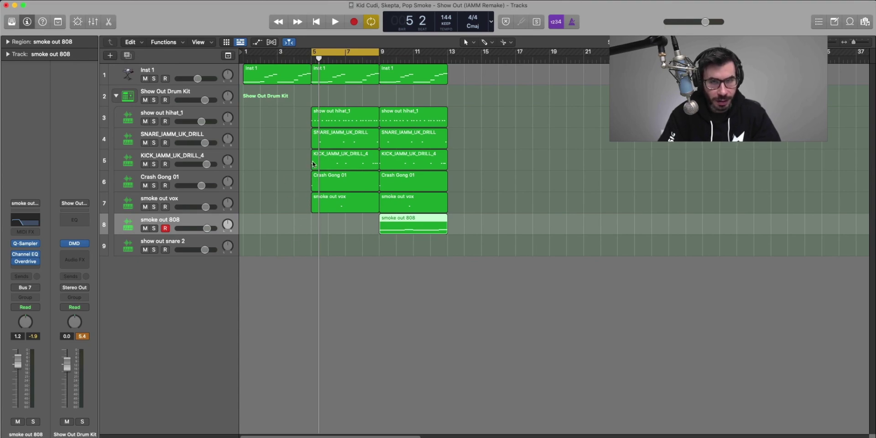
# Add the show out reverse crash sample on a new audio track from bar 3 to bar 5, reverse the region, and play the intro
pyautogui.moveTo(294, 231); pyautogui.dragTo(292, 271)
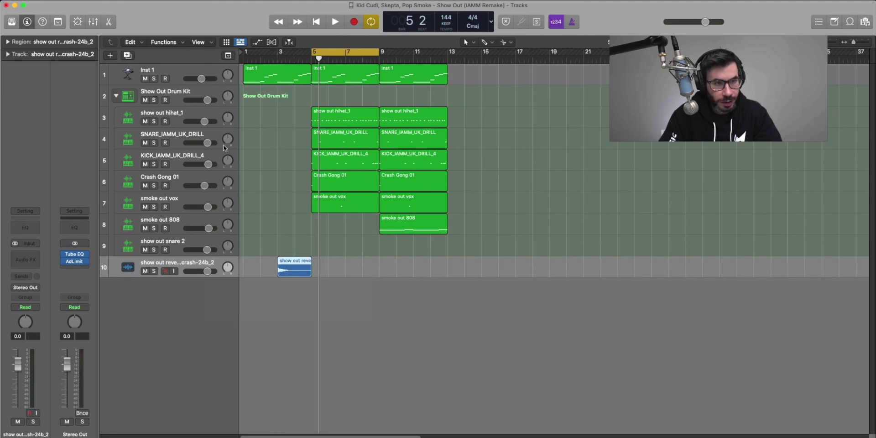
pyautogui.click(6, 42)
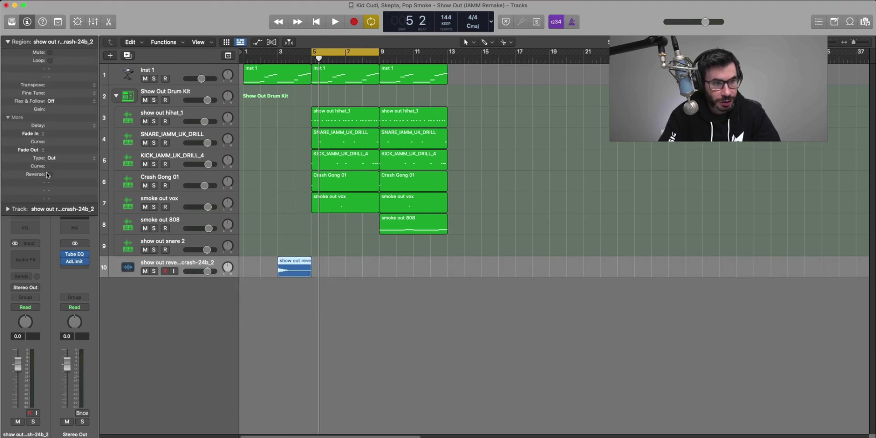
pyautogui.click(289, 68)
pyautogui.press('space')
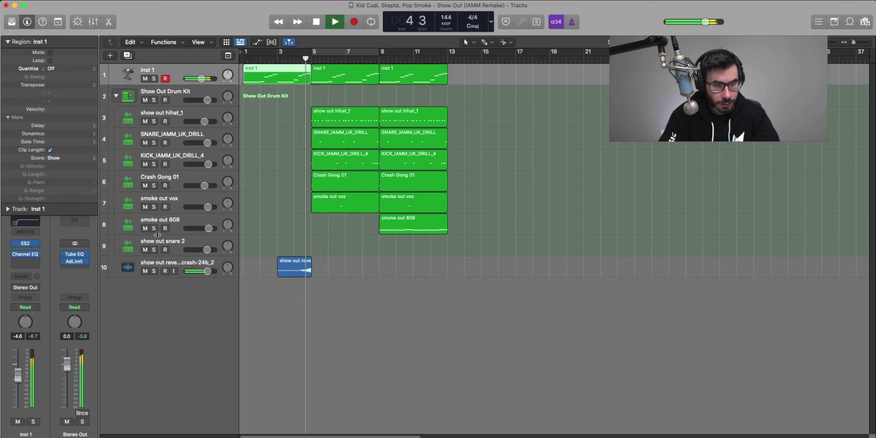
# Delete the snare, kick, crash and vox regions in bars 5 to 8 and play the intro
pyautogui.moveTo(295, 134); pyautogui.dragTo(354, 211)
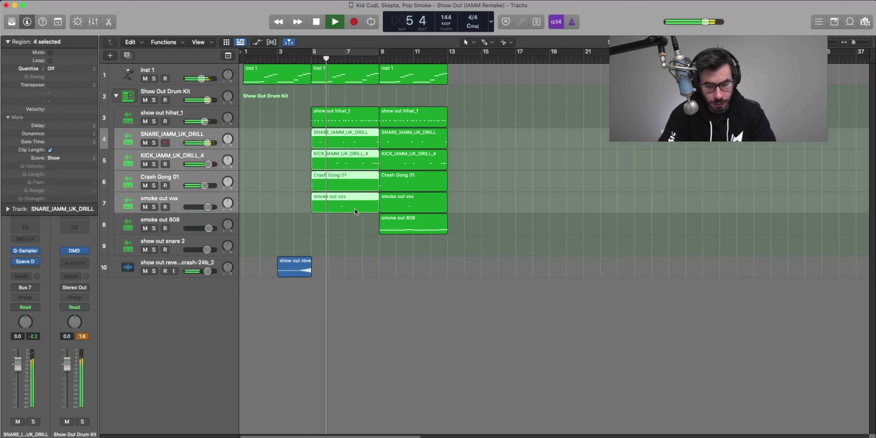
pyautogui.press('Delete')
pyautogui.click(297, 96)
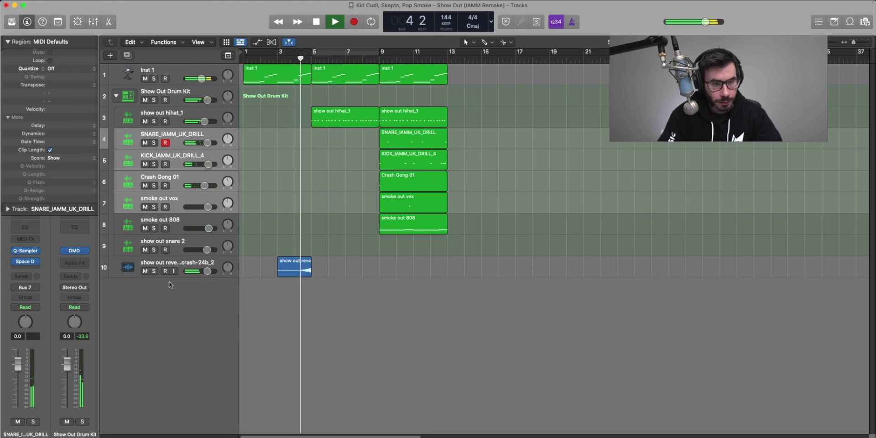
# Lower the snare track's volume to -11.2 dB and move the playhead back to bar 4
pyautogui.moveTo(15, 369); pyautogui.dragTo(23, 386)
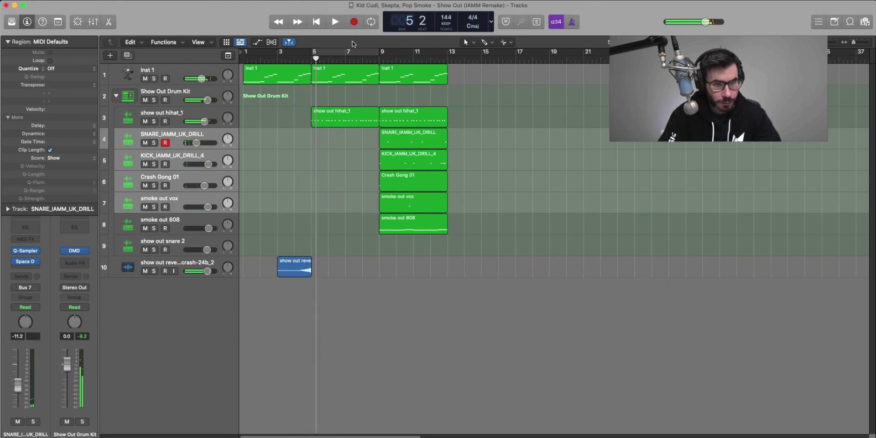
pyautogui.press('space')
pyautogui.click(301, 60)
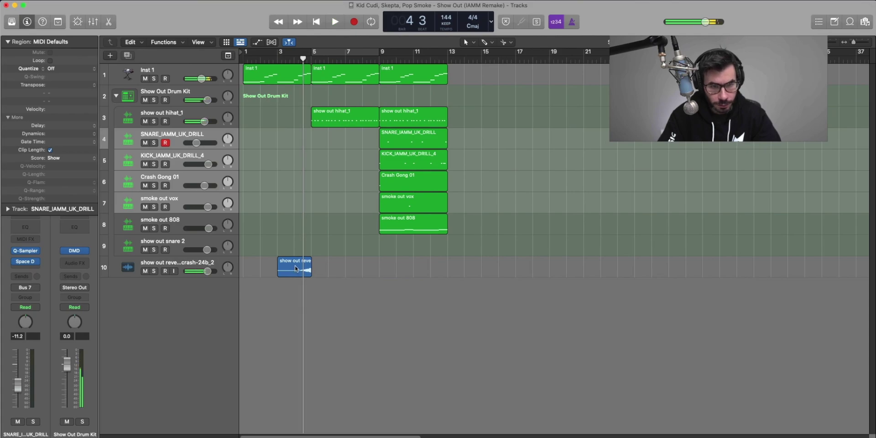
# Move the reversed crash region so it runs from bar 7 to bar 9, and play the lead-in to bar 9
pyautogui.moveTo(296, 268); pyautogui.dragTo(364, 269)
pyautogui.press('space')
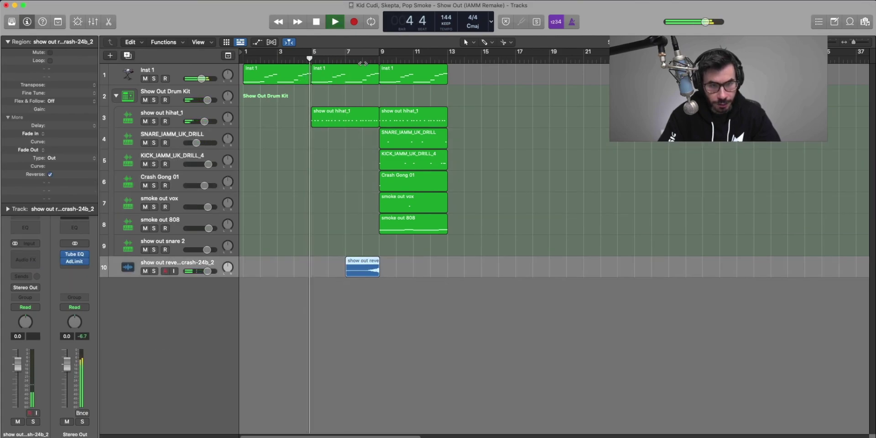
pyautogui.click(363, 63)
# Add a stereo Space Designer reverb to the reversed crash track with the wet level at -26.0 dB and close the plug-in
pyautogui.click(32, 259)
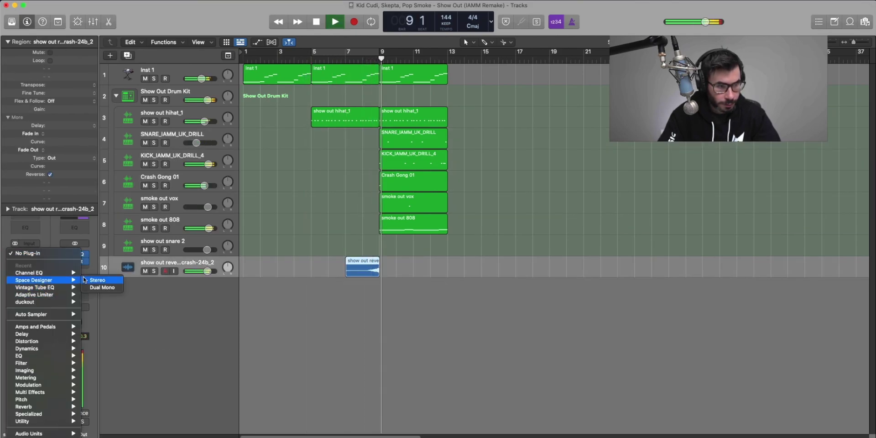
pyautogui.click(97, 279)
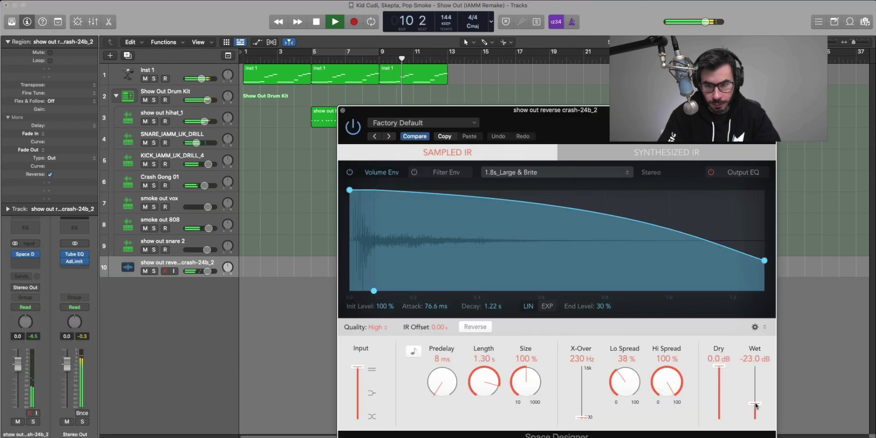
pyautogui.click(361, 62)
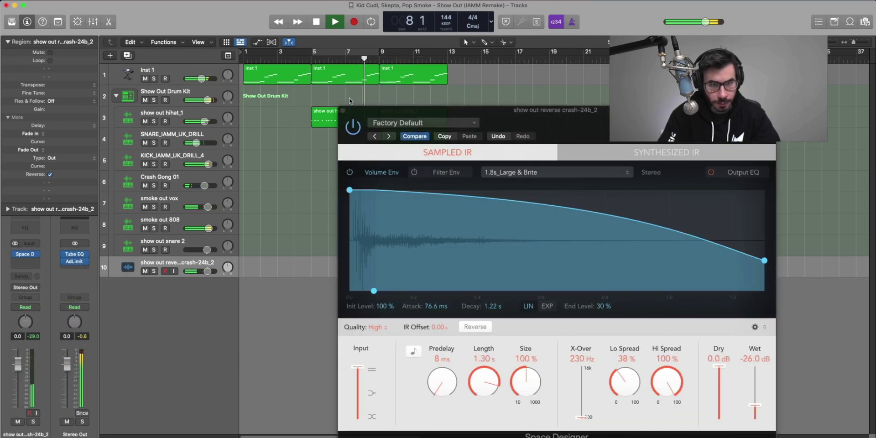
pyautogui.click(342, 111)
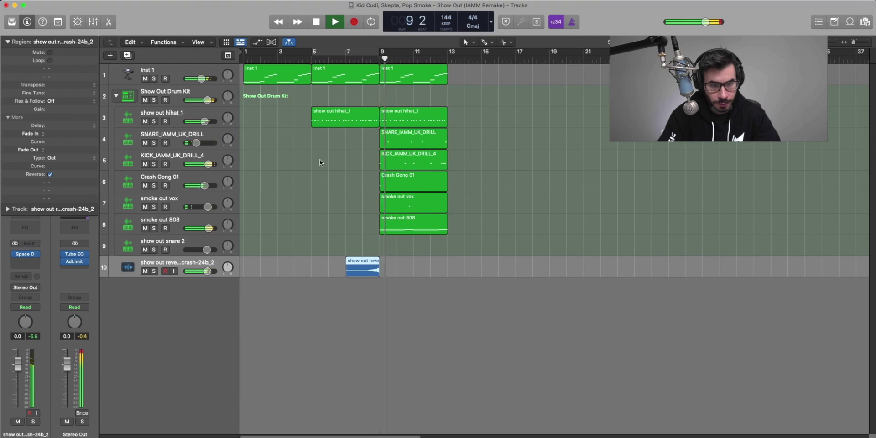
# Lower the reversed crash track's volume to -6.8 dB and replay the transition into bar 9
pyautogui.moveTo(208, 271); pyautogui.dragTo(200, 271)
pyautogui.click(359, 60)
pyautogui.press('space')
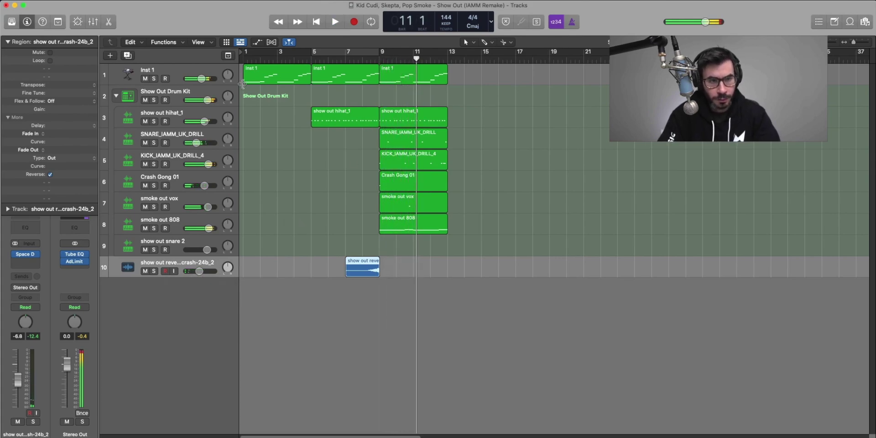
# Create a software instrument track below Inst 1 with an empty region from bar 9 to bar 13, and cycle that range
pyautogui.click(421, 81)
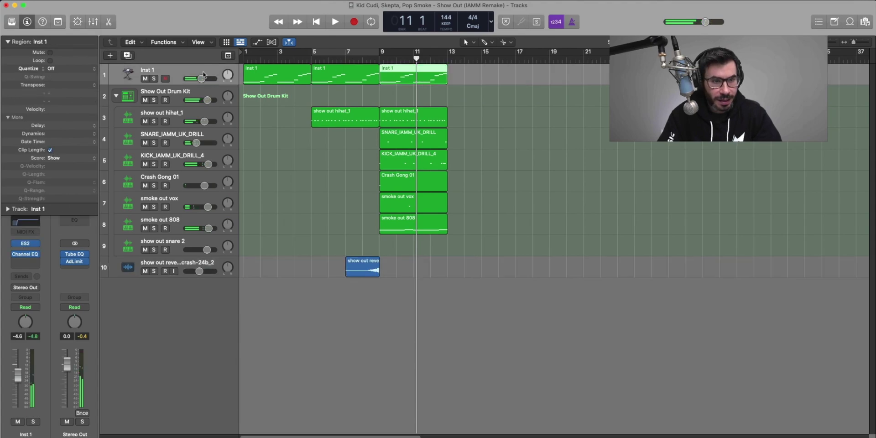
pyautogui.click(178, 72)
pyautogui.click(110, 55)
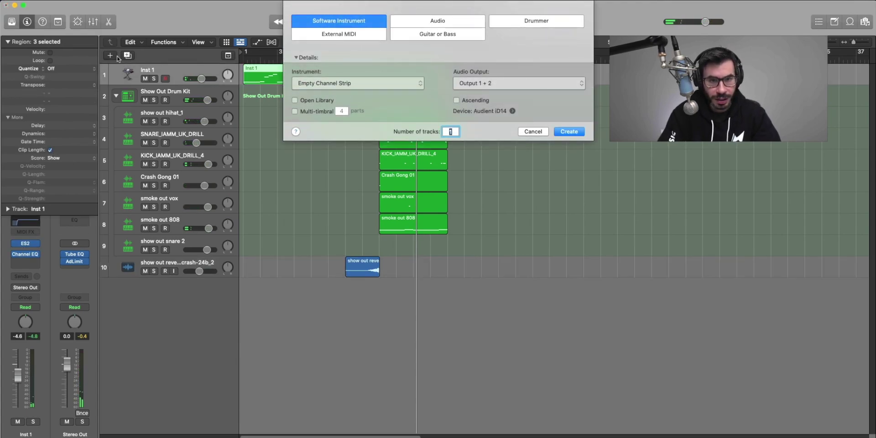
pyautogui.press('Return')
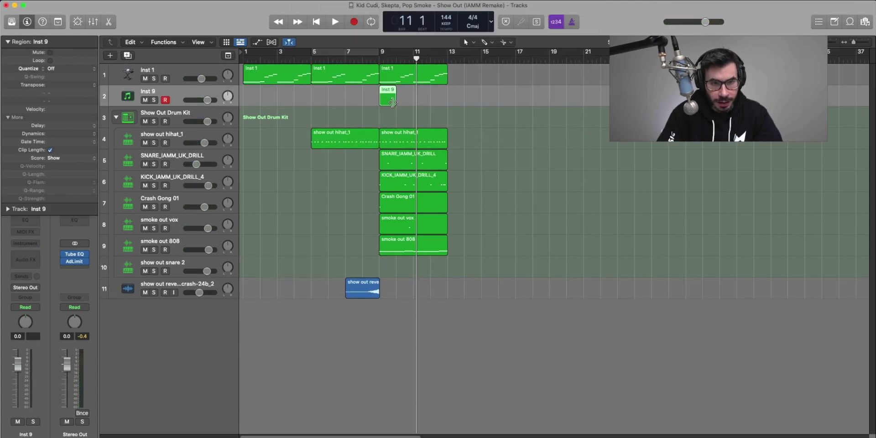
pyautogui.moveTo(393, 102); pyautogui.dragTo(448, 103)
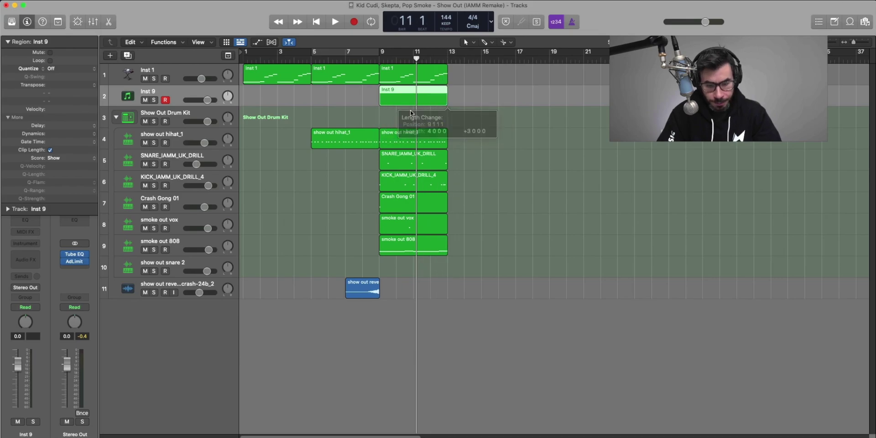
pyautogui.press('super+u')
# Load the Old Fragile Vinyl Keys patch from the Synthesizer Lead sounds onto the new instrument track
pyautogui.click(8, 22)
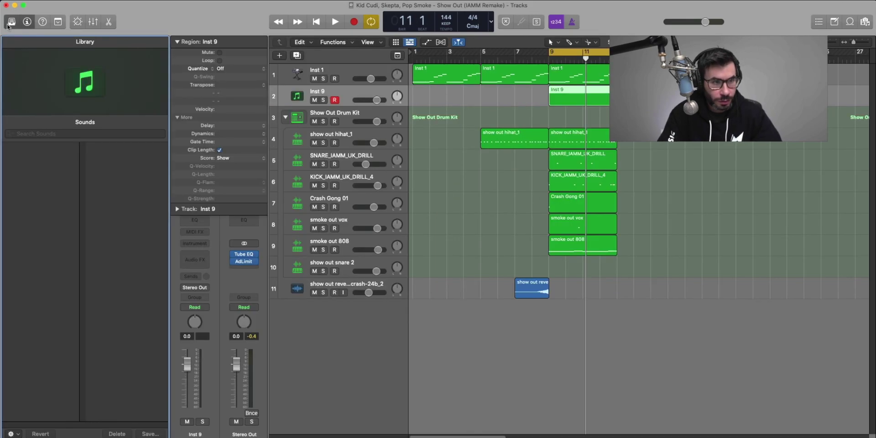
pyautogui.click(34, 274)
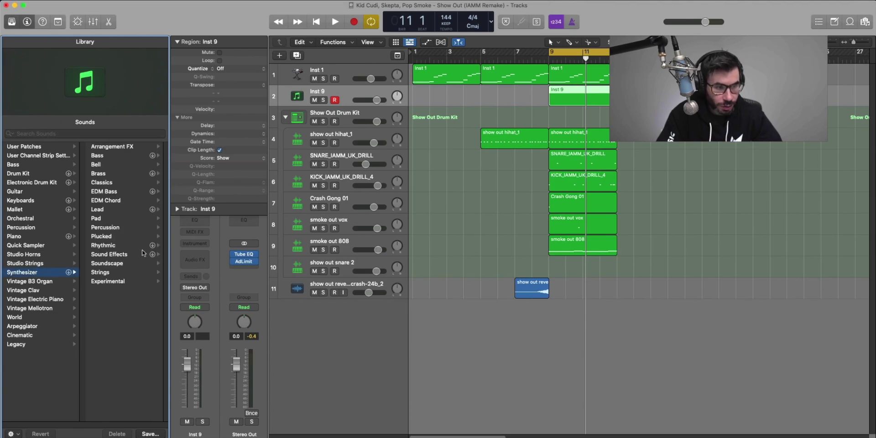
pyautogui.click(110, 211)
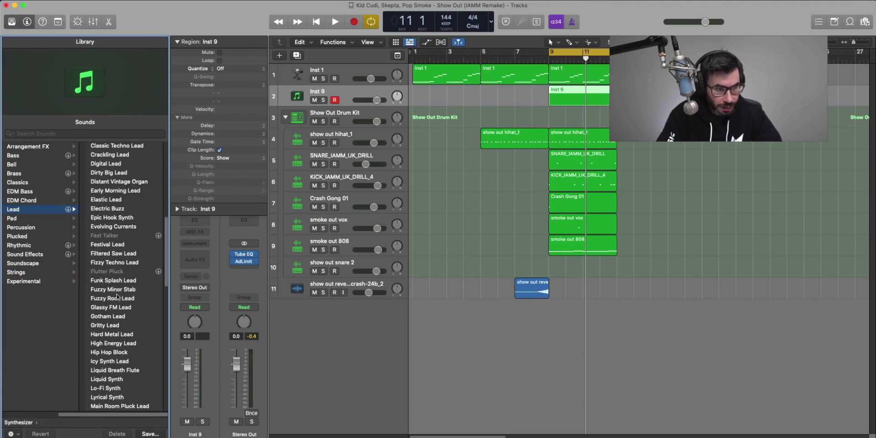
pyautogui.scroll(2, 118, 297)
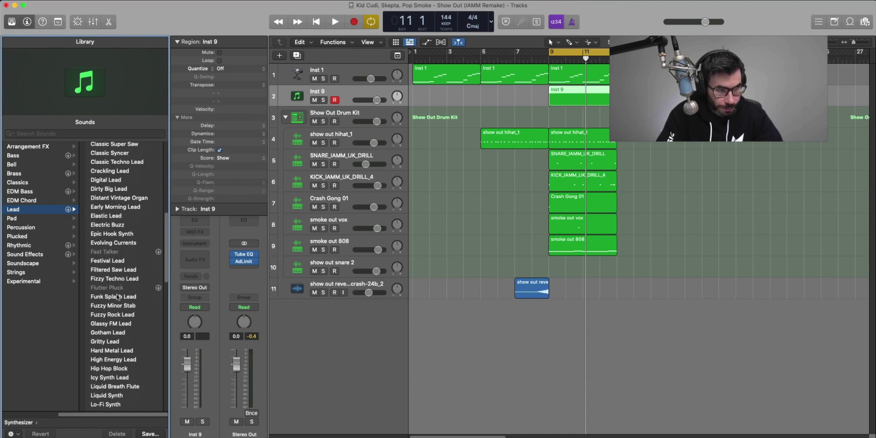
pyautogui.scroll(-10, 117, 296)
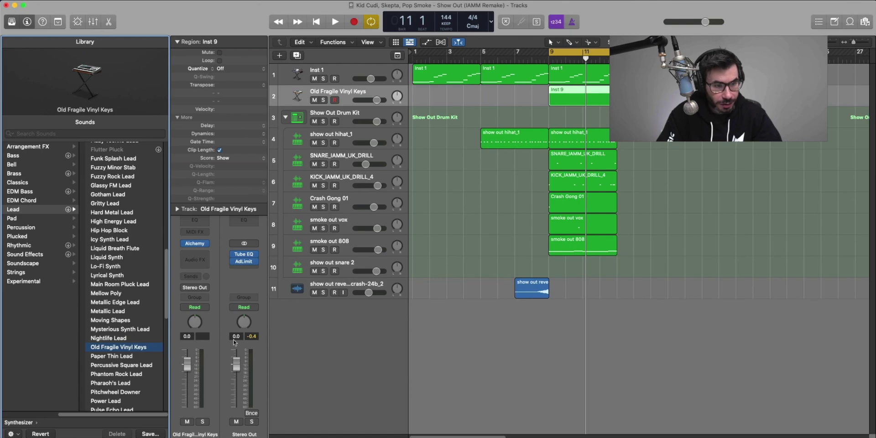
# In the Piano Roll, fill bar 9 with C#4 and add E4, G#4 and C#5 from beat 3 to the bar's end
pyautogui.press('e')
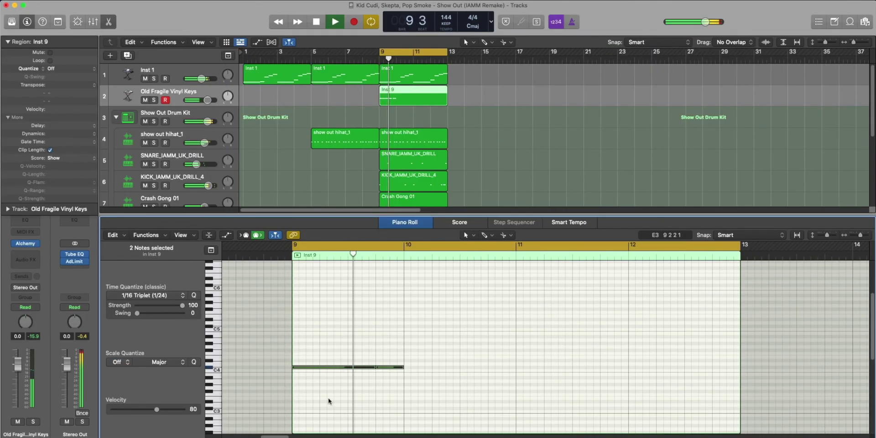
pyautogui.press('space')
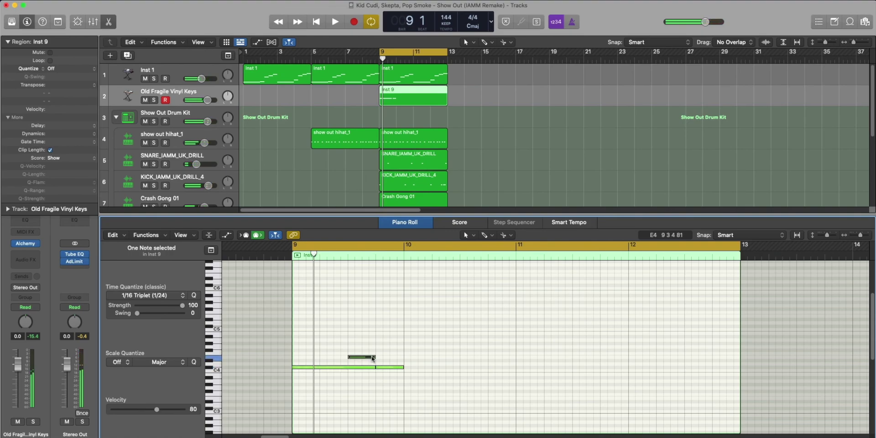
pyautogui.moveTo(373, 359); pyautogui.dragTo(375, 329)
pyautogui.press('space')
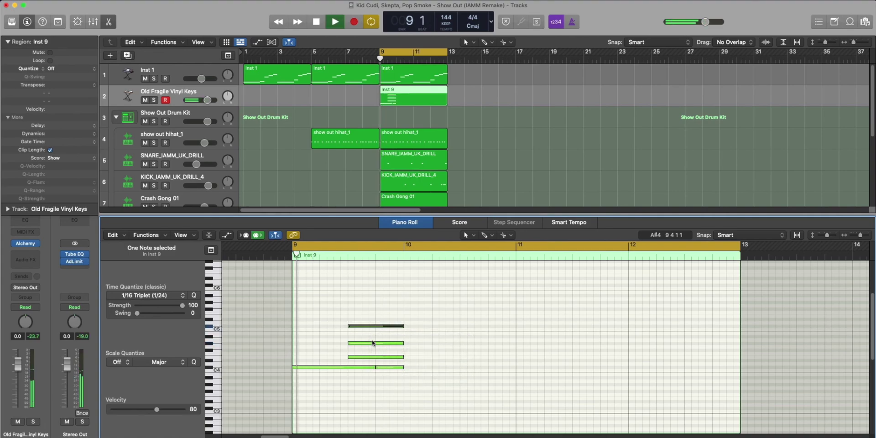
pyautogui.click(386, 354)
pyautogui.press('space')
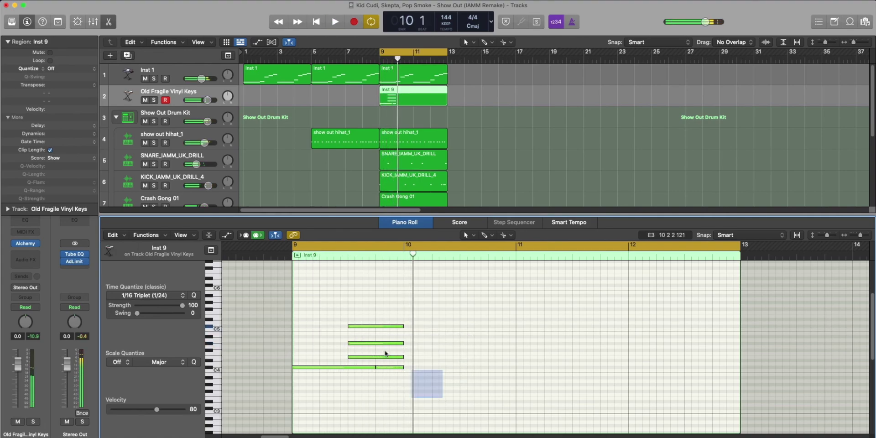
# Repeat all the bar 9 notes into bar 10 and transpose the copies up one semitone
pyautogui.press('super+a')
pyautogui.press('super+r')
pyautogui.press('space')
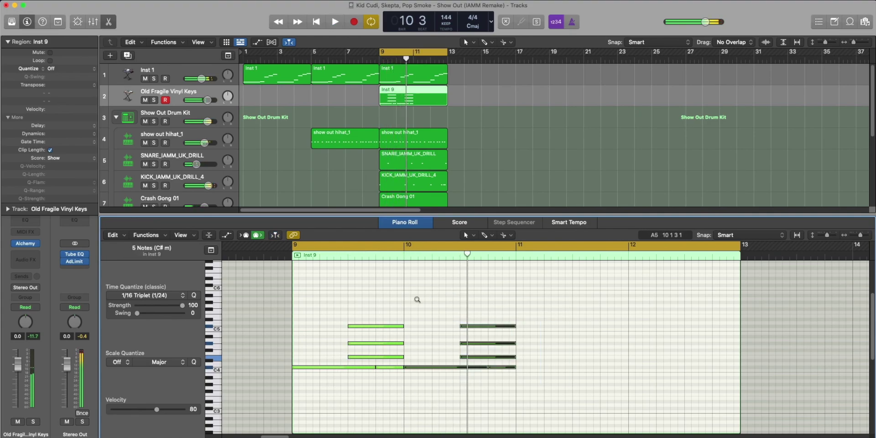
pyautogui.hotkey('alt', 'Up')
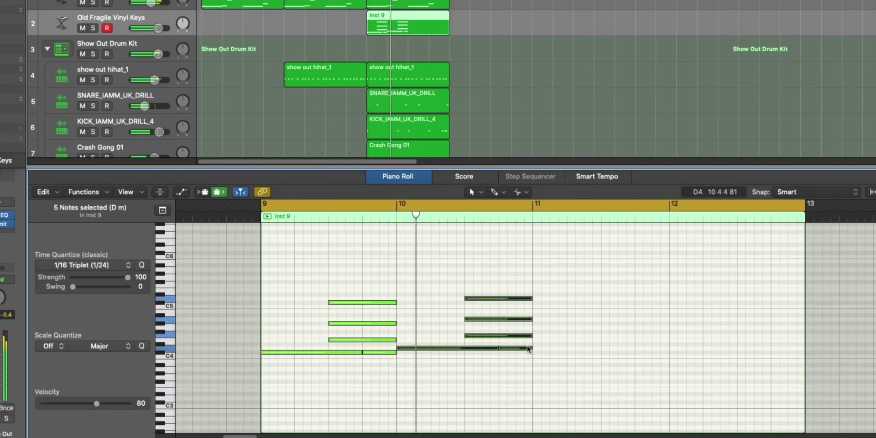
# Revoice the three upper notes in bar 10 to F#4, A4 and C#5, and play the loop
pyautogui.moveTo(541, 340); pyautogui.dragTo(483, 294)
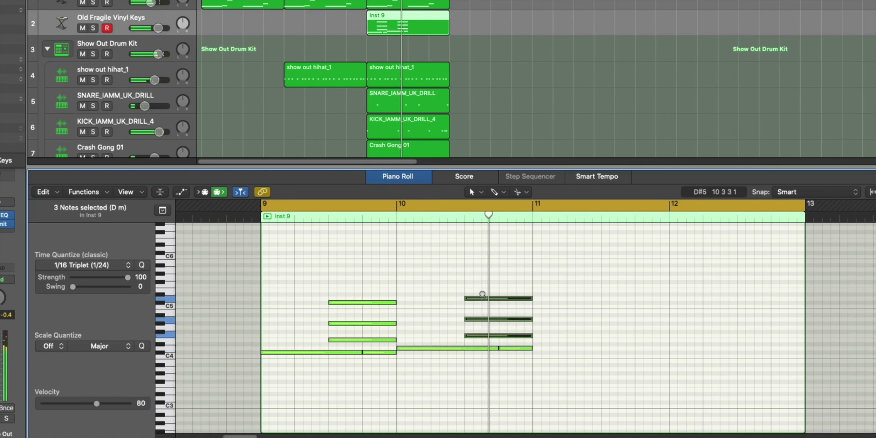
pyautogui.hotkey('alt', 'Up')
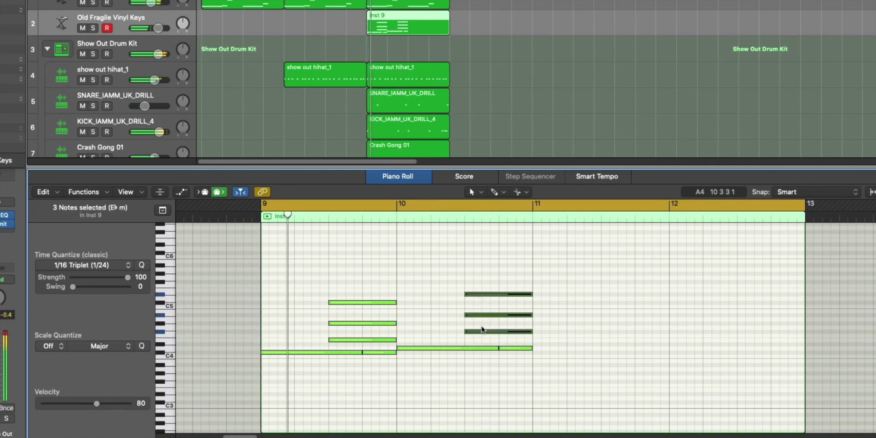
pyautogui.click(487, 315)
pyautogui.moveTo(486, 315)
pyautogui.mouseDown()
pyautogui.moveTo(491, 297)
pyautogui.moveTo(491, 305)
pyautogui.mouseUp()
pyautogui.press('space')
pyautogui.press('space')
pyautogui.press('space')
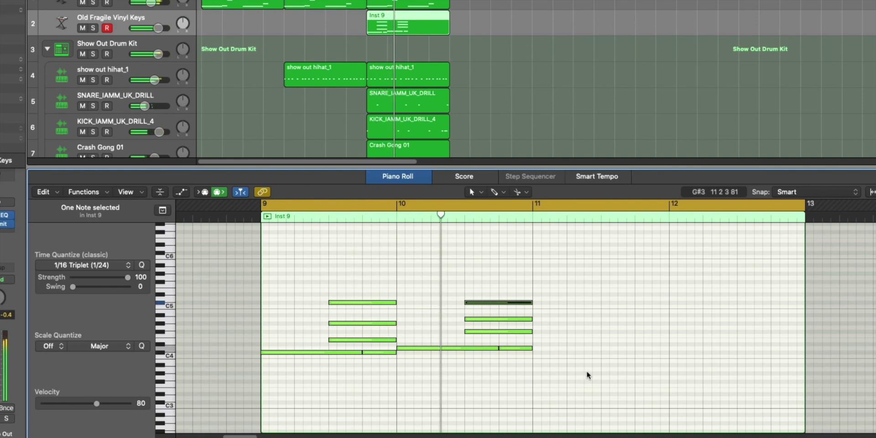
# Repeat the notes of bars 9 and 10 into bars 11 and 12, and trim the region to end at bar 13
pyautogui.press('space')
pyautogui.moveTo(591, 378); pyautogui.dragTo(261, 256)
pyautogui.press('super+r')
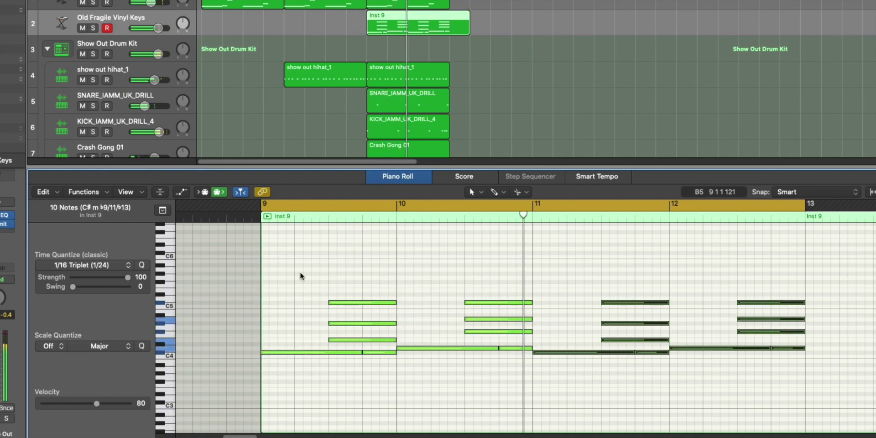
pyautogui.press('space')
pyautogui.moveTo(469, 28); pyautogui.dragTo(450, 28)
# Add one-beat notes A4 on beat 1 and G#4 on beat 2 of bar 12
pyautogui.click(442, 25)
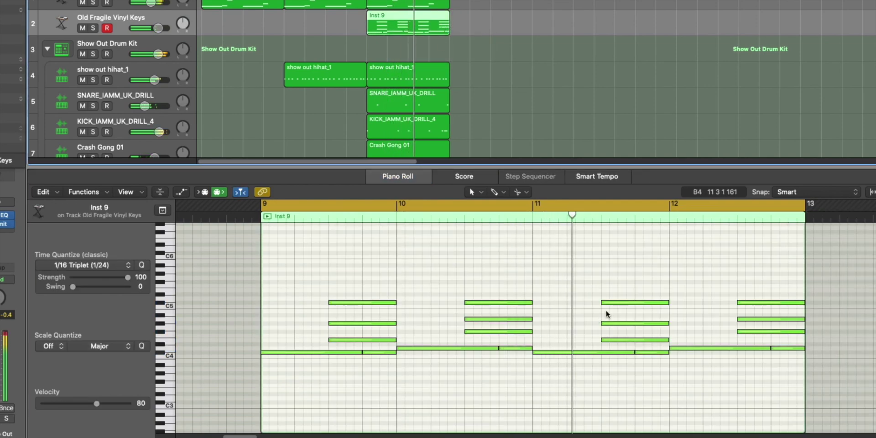
pyautogui.moveTo(643, 341); pyautogui.dragTo(703, 319)
pyautogui.keyDown('super'); pyautogui.click(705, 323); pyautogui.keyUp('super')
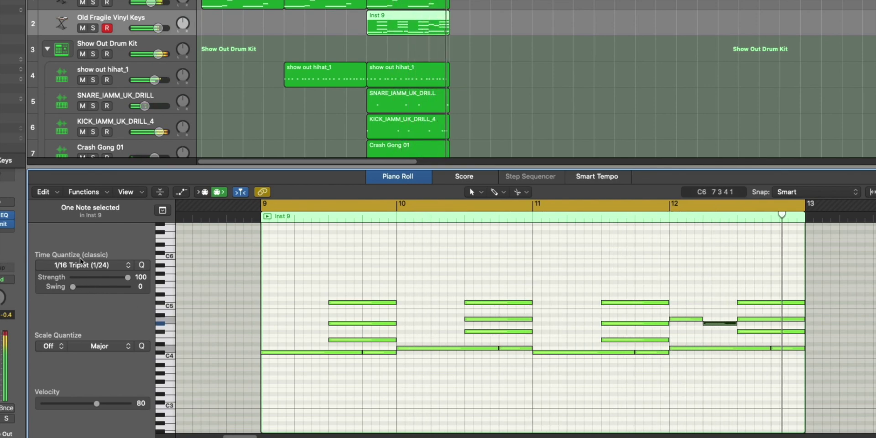
# With the Old Fragile Vinyl Keys track soloed, raise Inst 1's volume slightly and lower the keys to -3.8 dB
pyautogui.press('s')
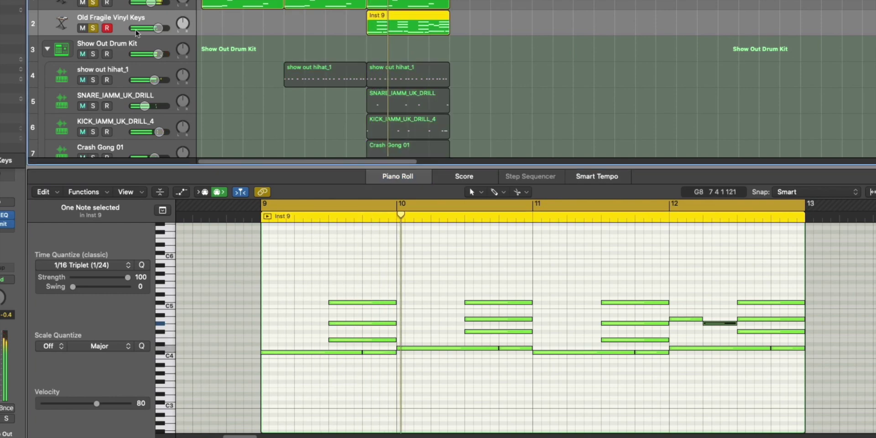
pyautogui.moveTo(151, 3); pyautogui.dragTo(151, 28)
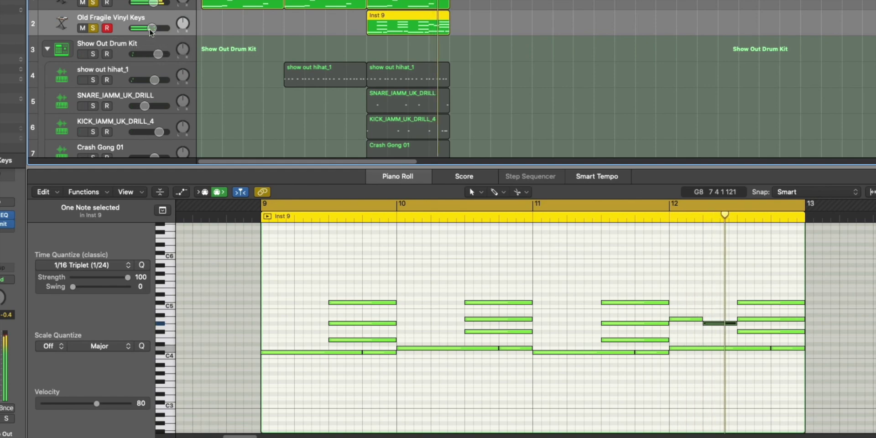
pyautogui.click(147, 28)
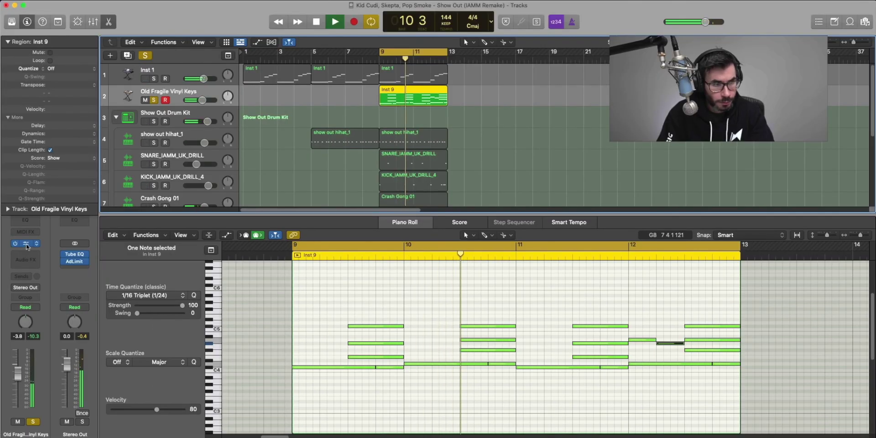
pyautogui.press('space')
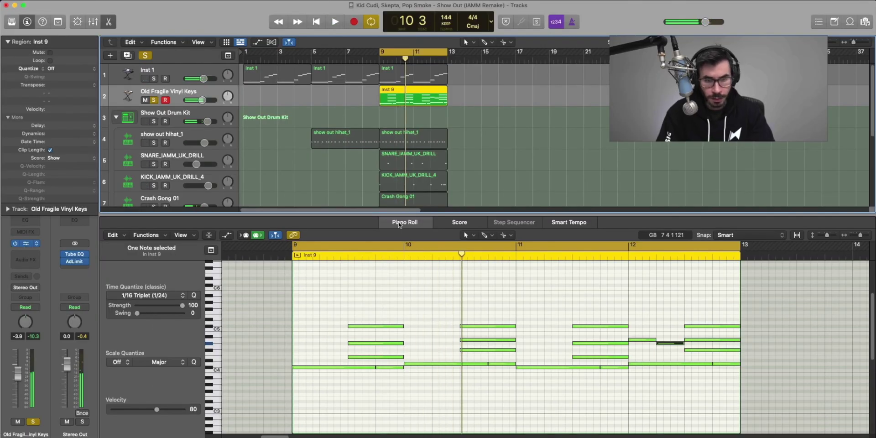
# Audition the Glasslike Pad snapshot in the vinyl keys' Alchemy instrument and switch to HP Keys while the loop plays
pyautogui.click(26, 243)
pyautogui.moveTo(543, 88); pyautogui.dragTo(526, 64)
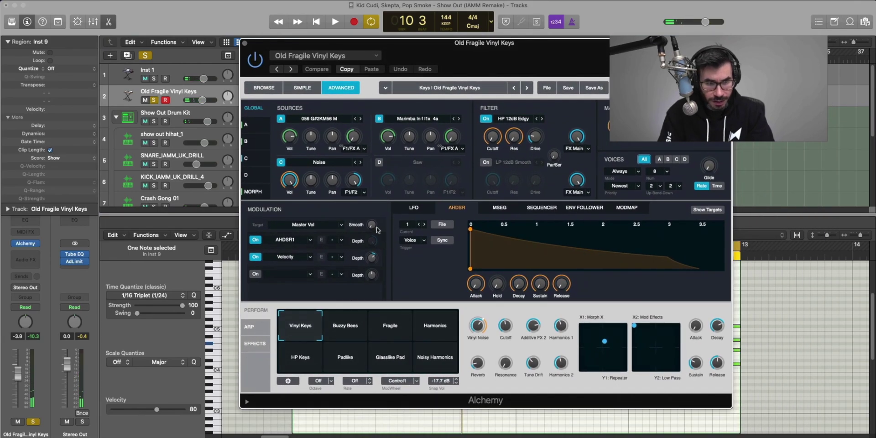
pyautogui.press('space')
pyautogui.click(390, 358)
pyautogui.click(300, 360)
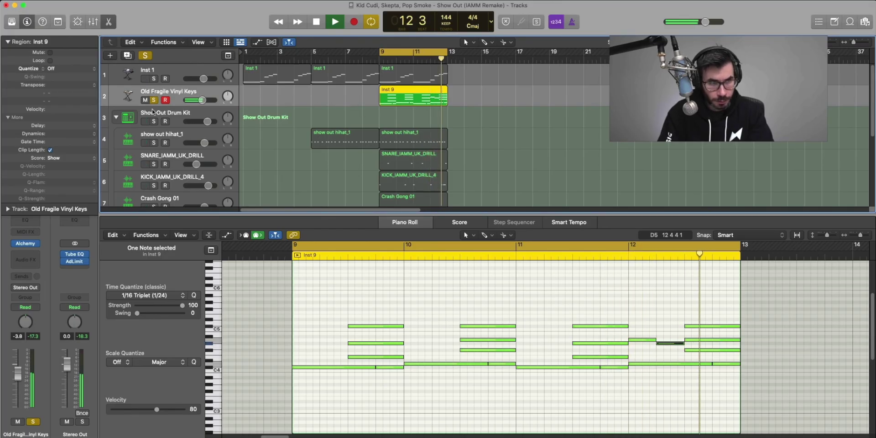
pyautogui.press('space')
# Add Space Designer to the vinyl keys track, lower its volume to -4.6 dB, and play the loop
pyautogui.click(32, 258)
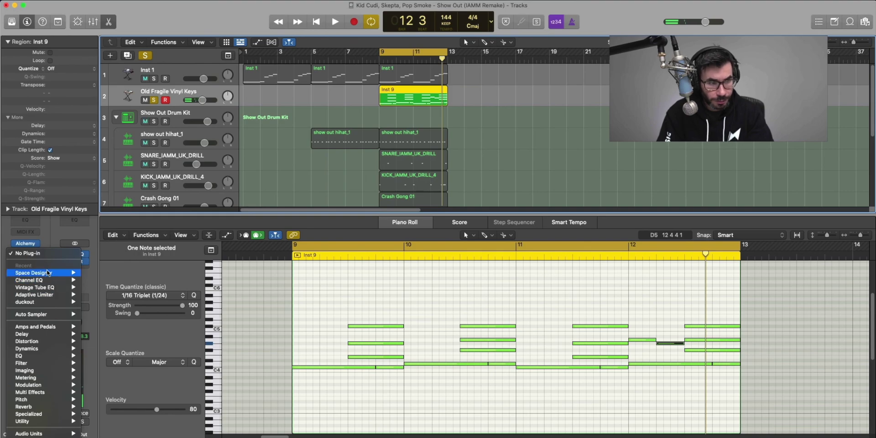
pyautogui.click(98, 273)
pyautogui.press('space')
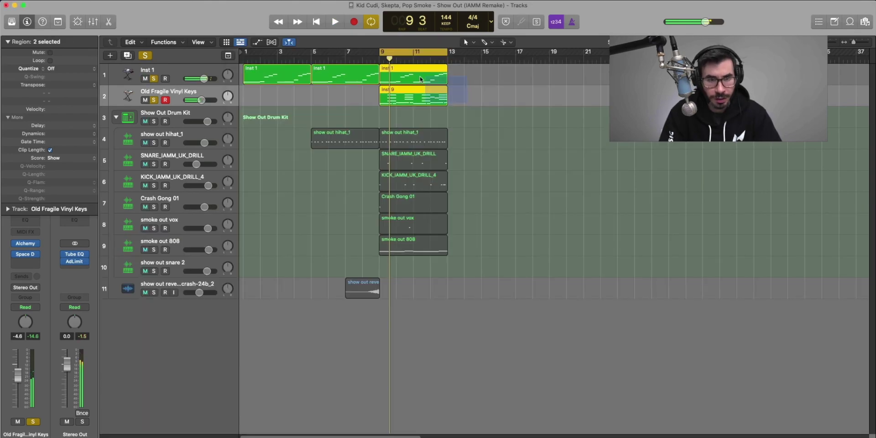
# Bounce the bar 9 Inst 1 and vinyl keys regions in place together onto one audio track, and solo that track
pyautogui.click(173, 73)
pyautogui.hotkey('ctrl', 'b')
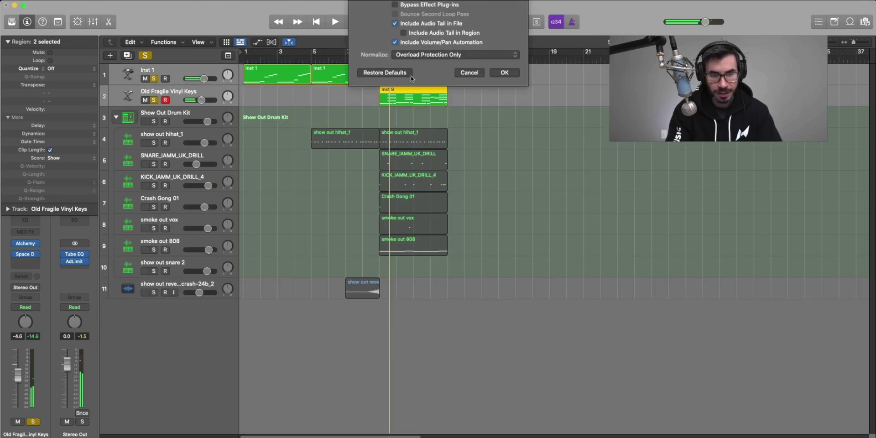
pyautogui.press('Return')
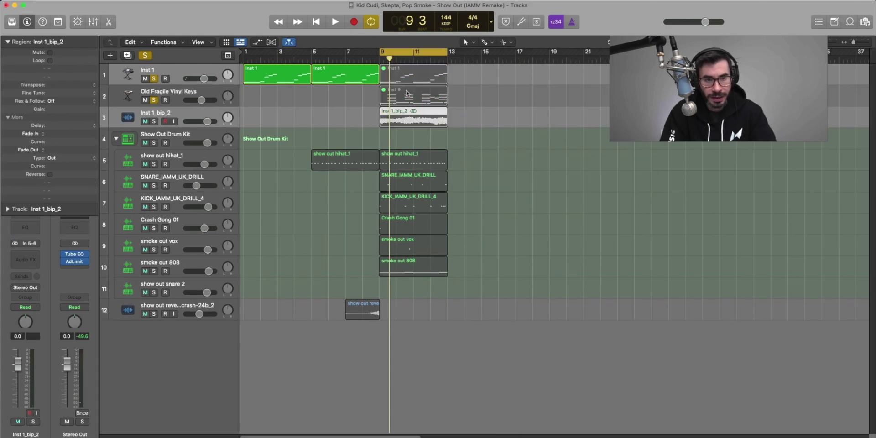
pyautogui.keyDown('alt'); pyautogui.click(154, 122); pyautogui.keyUp('alt')
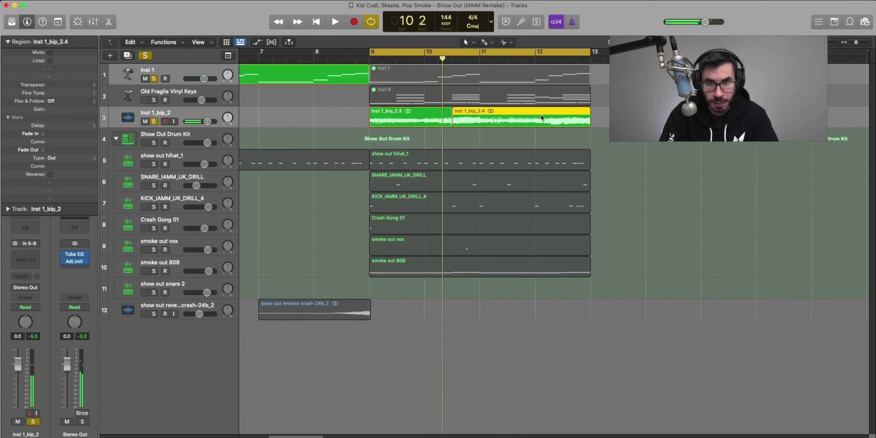
# Split the bounced audio at beat 3 of bar 10 and at bar 12, and give the first two pieces a Slow Down of 400
pyautogui.click(535, 117)
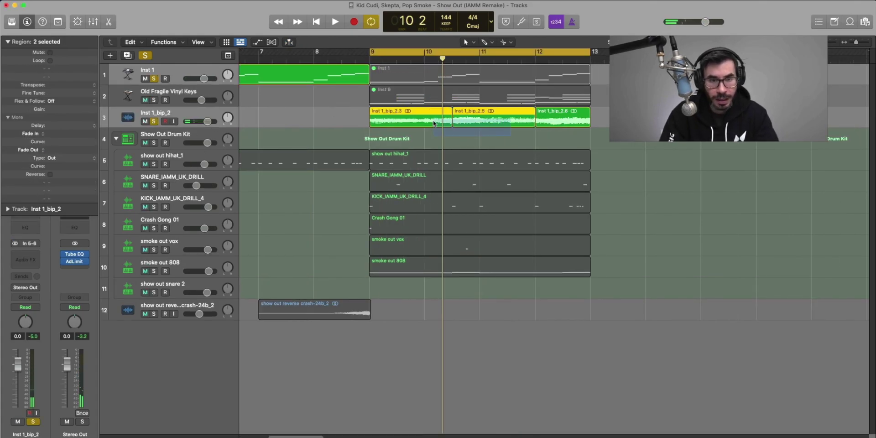
pyautogui.keyDown('shift'); pyautogui.click(388, 112); pyautogui.keyUp('shift')
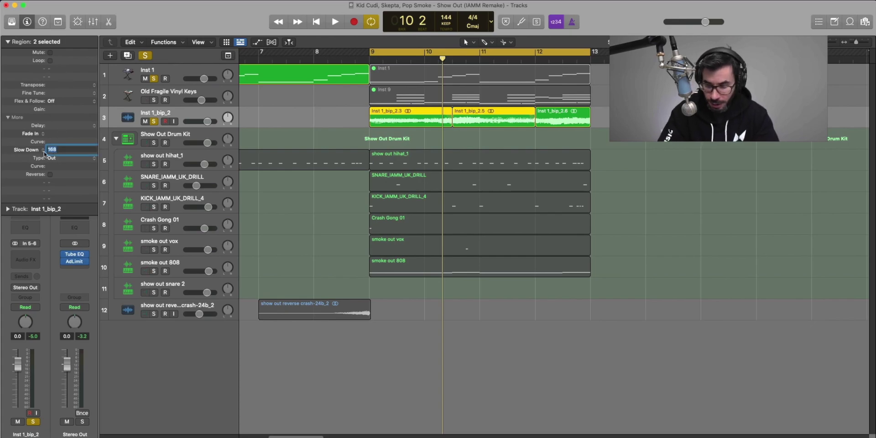
pyautogui.press('space')
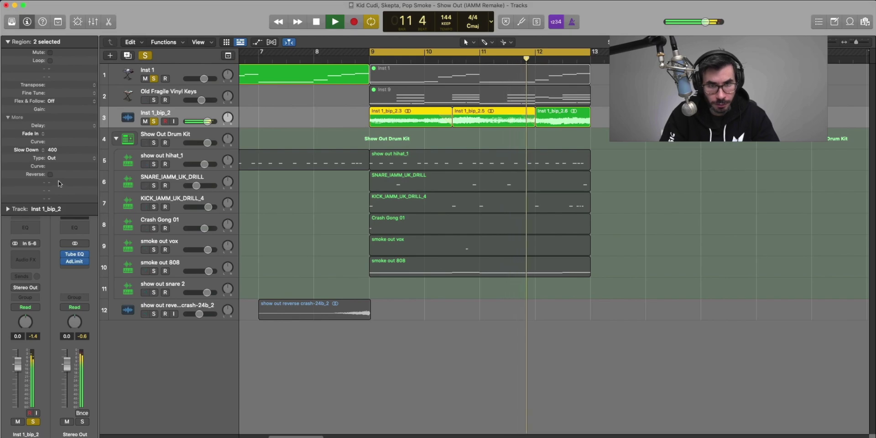
pyautogui.press('space')
# Set a fade-in of 2 on all three bounced pieces, and unsolo the track to play them with the drums
pyautogui.moveTo(607, 124); pyautogui.dragTo(423, 119)
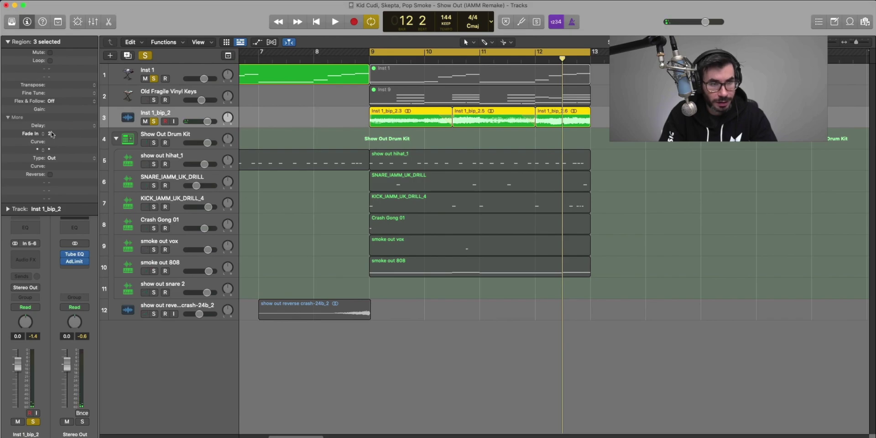
pyautogui.press('space')
pyautogui.click(154, 122)
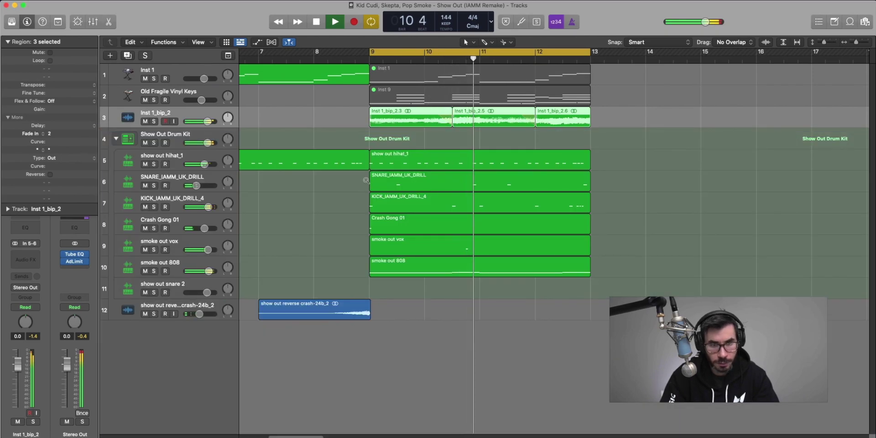
pyautogui.scroll(-3, 365, 182)
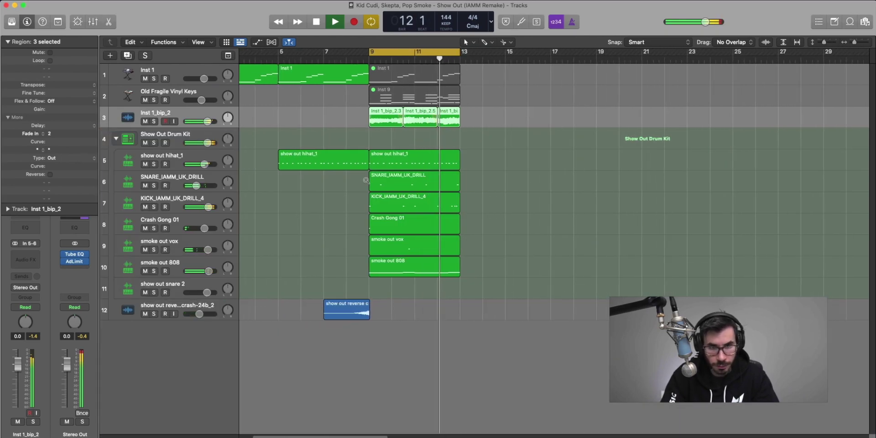
pyautogui.scroll(-1, 366, 182)
pyautogui.press('space')
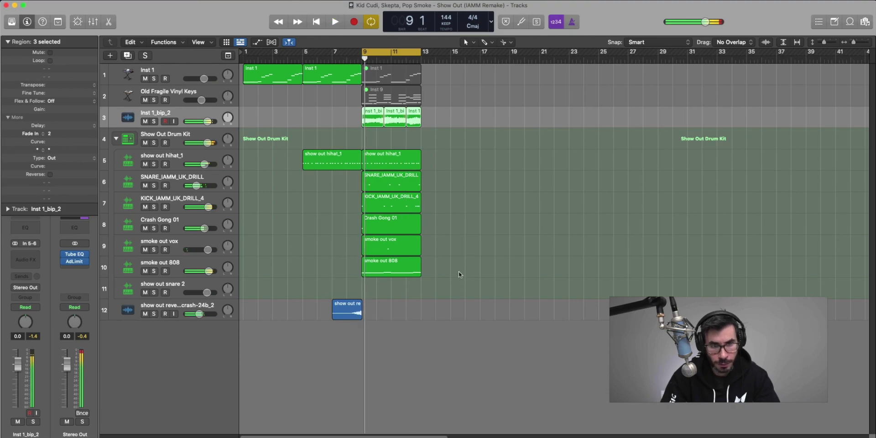
# Repeat the bounced melody and all drum and 808 regions of bars 9 to 12 from bar 13, and cycle the copies
pyautogui.moveTo(462, 315); pyautogui.dragTo(380, 123)
pyautogui.press('super+r')
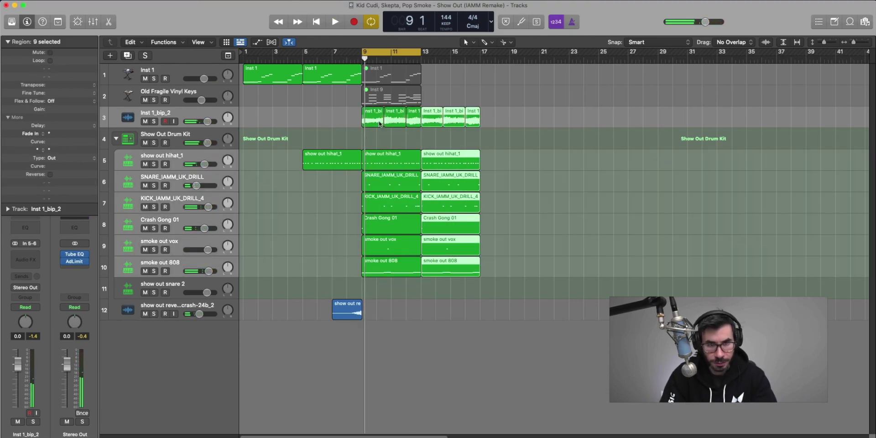
pyautogui.press('super+u')
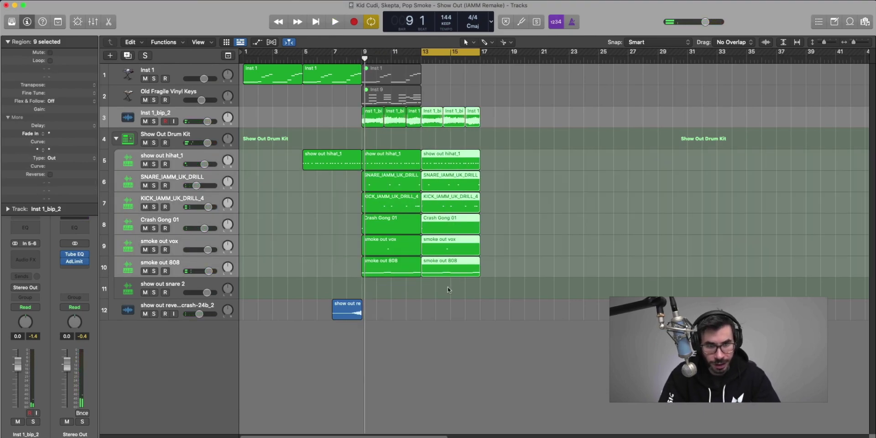
# Rework bar 16 of the second 808 region with D0 on beats 1 and 2, C#0 on beat 3, and a short C#1 on beat 2
pyautogui.doubleClick(449, 270)
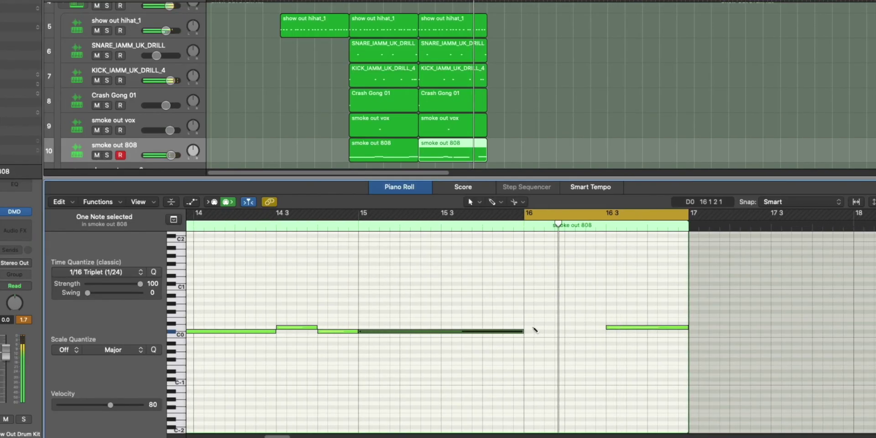
pyautogui.click(533, 344)
pyautogui.moveTo(689, 330); pyautogui.dragTo(577, 288)
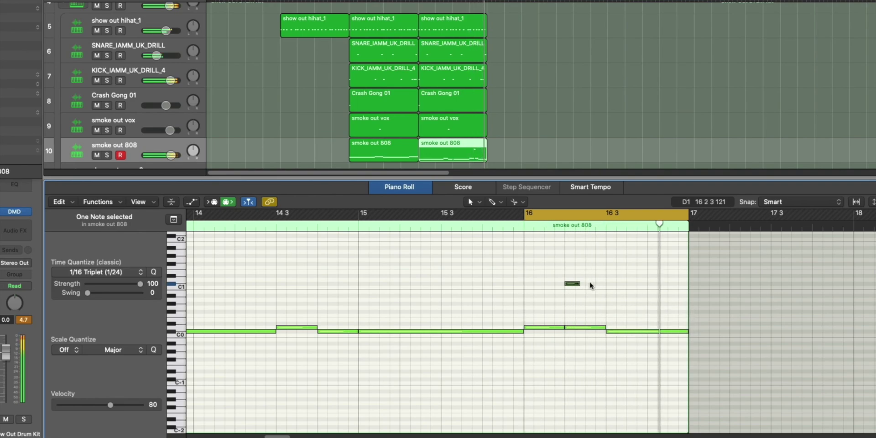
pyautogui.press('x')
pyautogui.press('x')
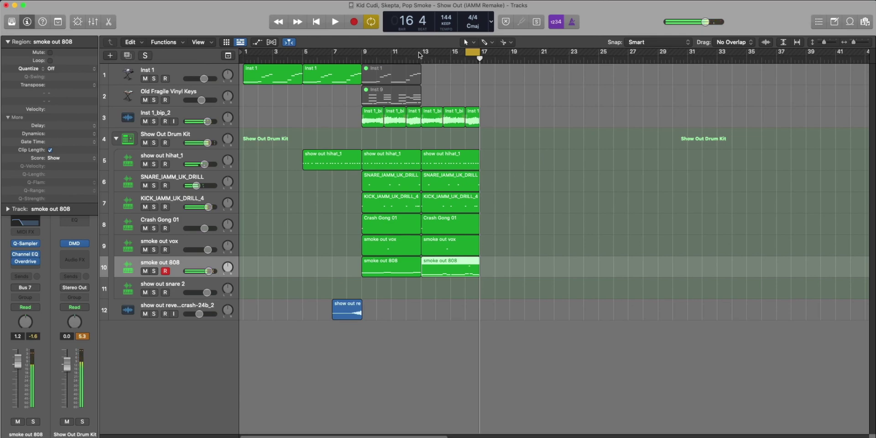
# Cycle bars 13 to 17, delete the repeated Crash Gong 01 region at bar 13, and play the section
pyautogui.moveTo(420, 55); pyautogui.dragTo(480, 55)
pyautogui.click(443, 221)
pyautogui.press('Delete')
pyautogui.press('space')
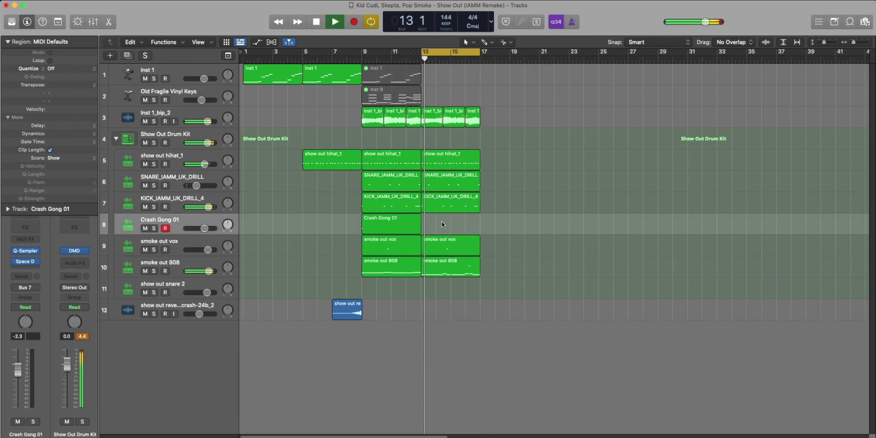
# Repeat the three bounced melody pieces from bar 17 to bar 21, and set the cycle to that section
pyautogui.press('super+Up')
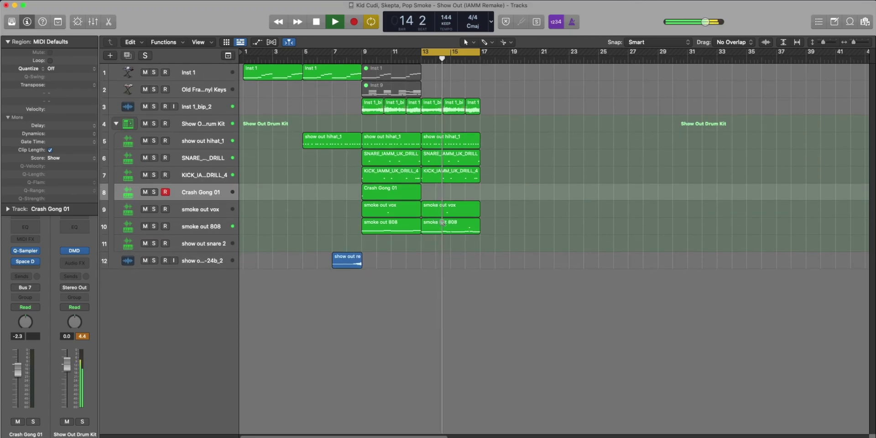
pyautogui.press('super+Left')
pyautogui.press('super+Down')
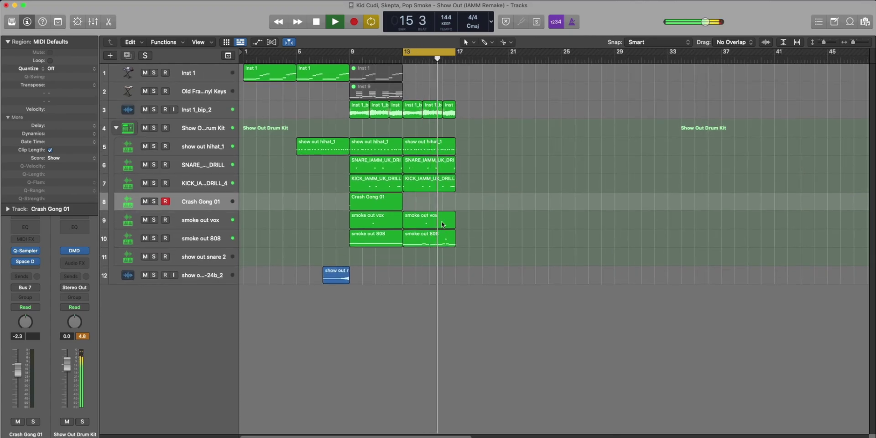
pyautogui.press('super+Right')
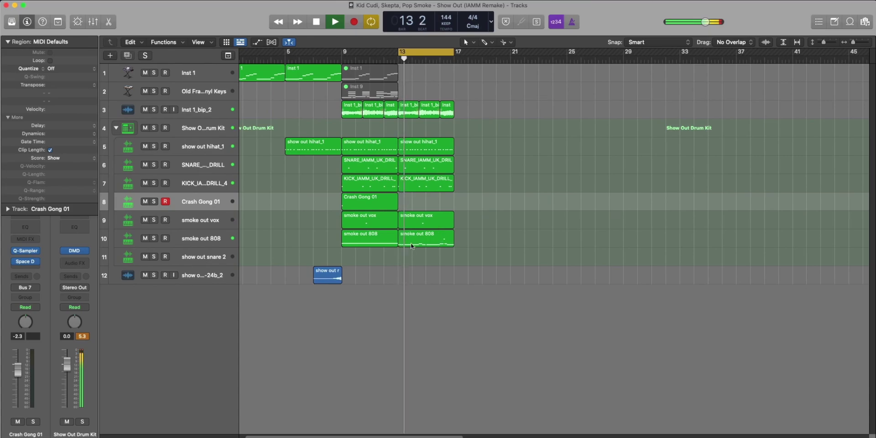
pyautogui.press('space')
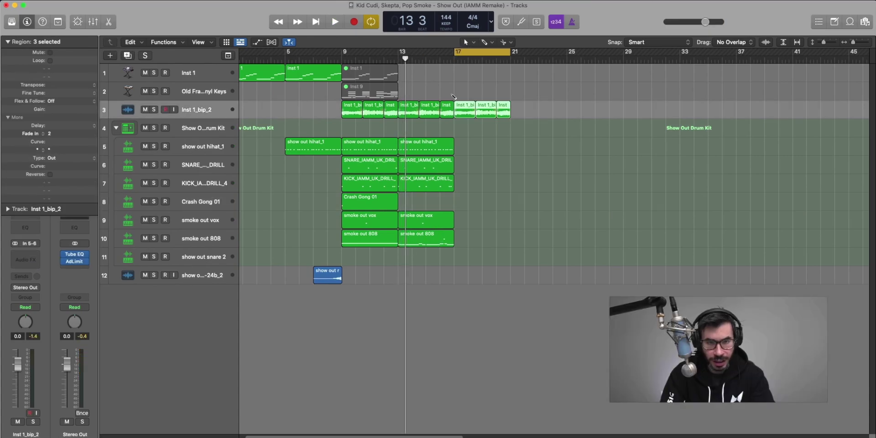
# Create one software instrument track with an empty channel strip and load Alchemy on it
pyautogui.click(109, 55)
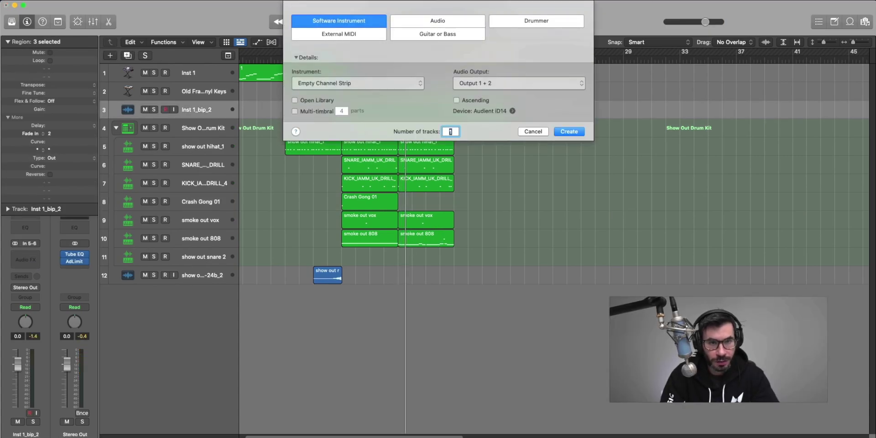
pyautogui.press('Return')
pyautogui.click(7, 22)
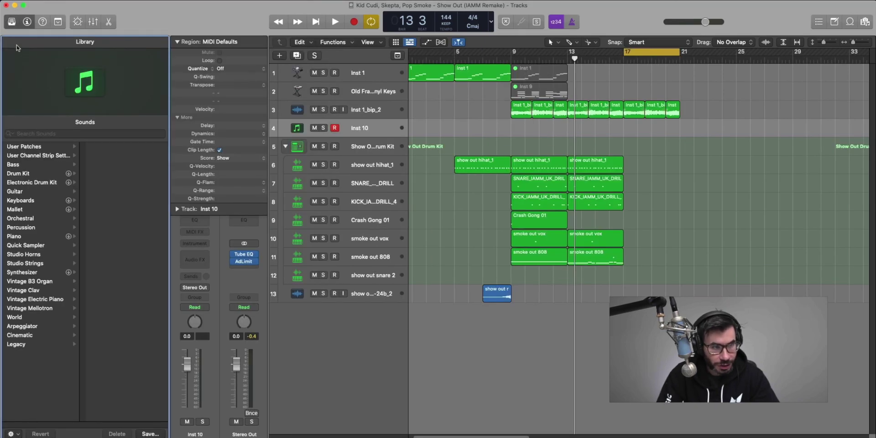
pyautogui.click(12, 24)
pyautogui.click(25, 244)
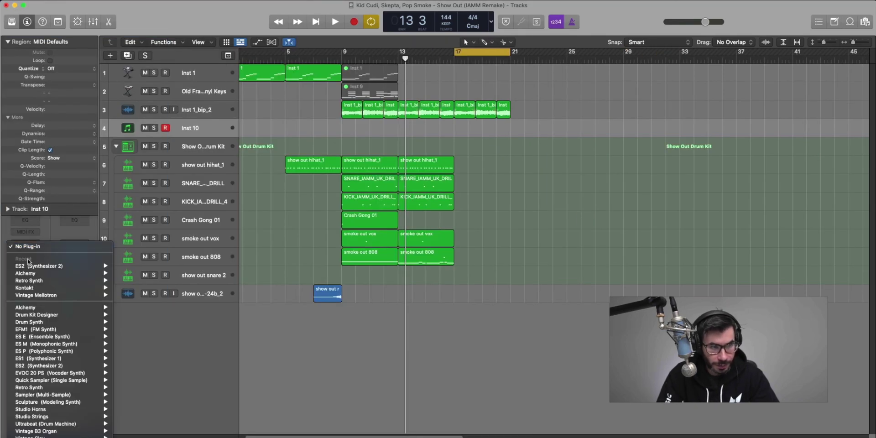
pyautogui.click(245, 277)
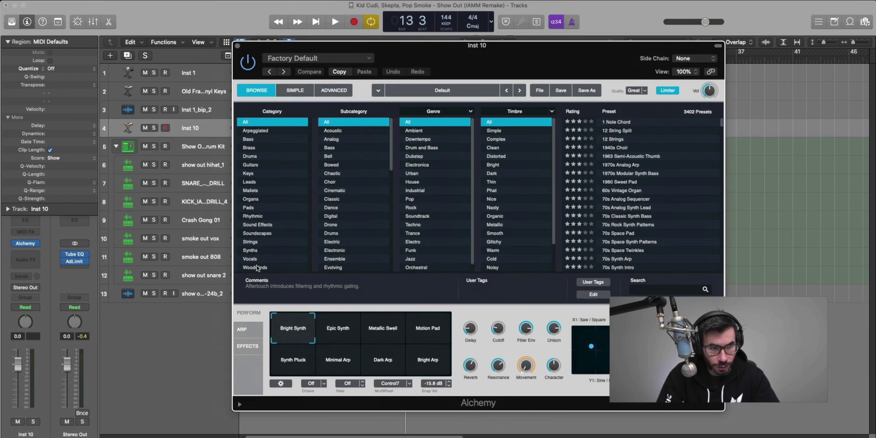
# Load the Choir-Female-Mm-Oo-Ah-Eh preset from Alchemy's Vocals category and hide the instrument window
pyautogui.click(258, 258)
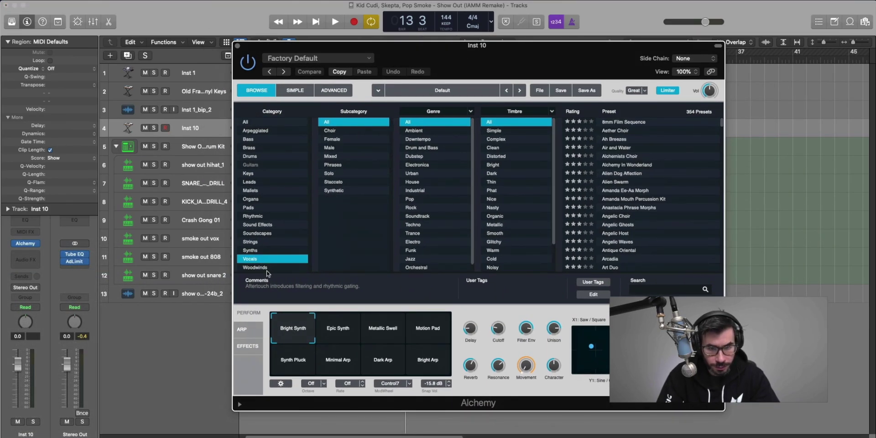
pyautogui.scroll(-15, 667, 221)
pyautogui.scroll(5, 667, 220)
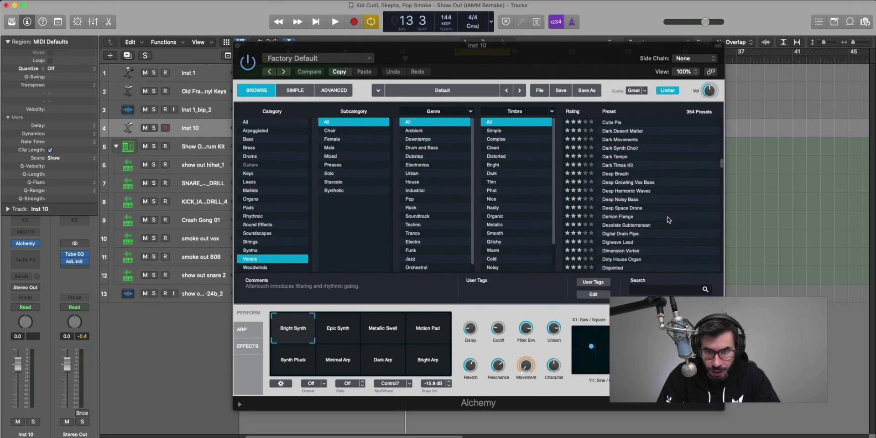
pyautogui.click(639, 139)
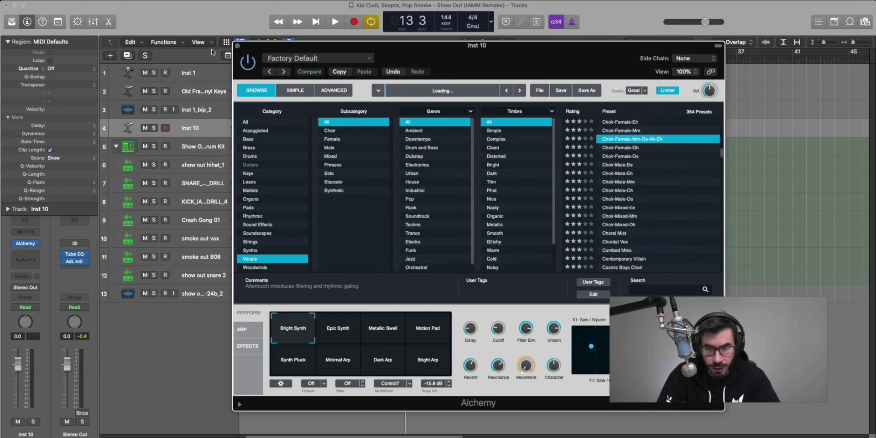
pyautogui.press('v')
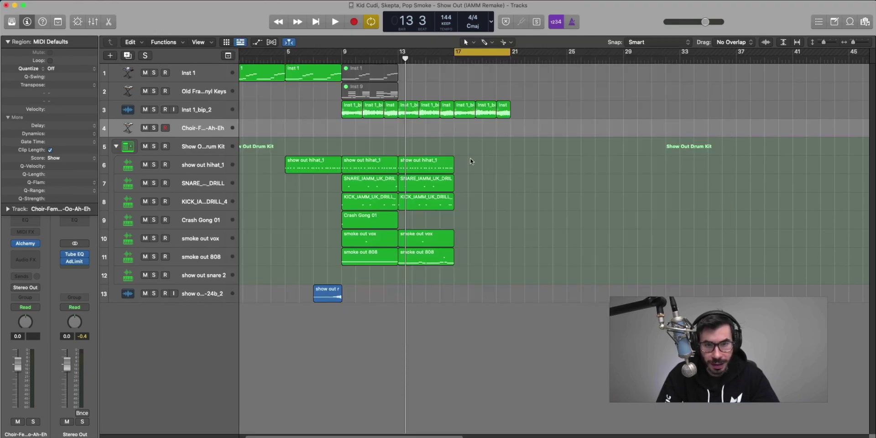
# Create a choir region spanning bars 17 to 21 and draw a C#4 note across the first two beats of bar 17
pyautogui.keyDown('super'); pyautogui.click(462, 134); pyautogui.keyUp('super')
pyautogui.moveTo(468, 134); pyautogui.dragTo(511, 134)
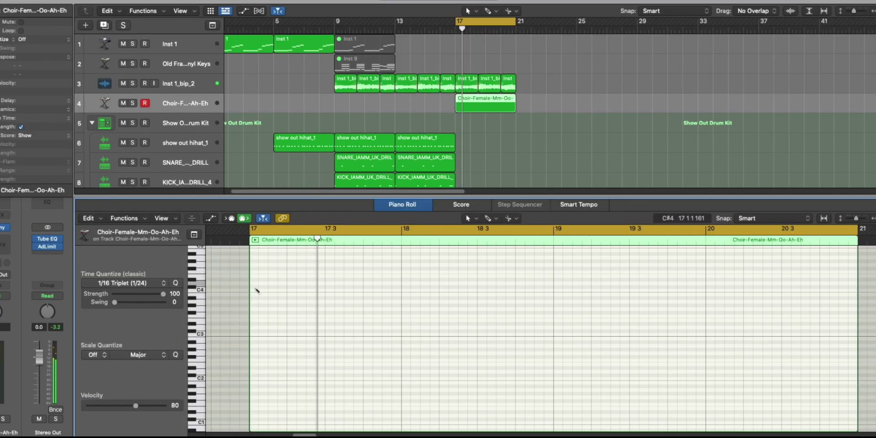
pyautogui.click(257, 287)
pyautogui.moveTo(259, 287); pyautogui.dragTo(325, 297)
pyautogui.press('space')
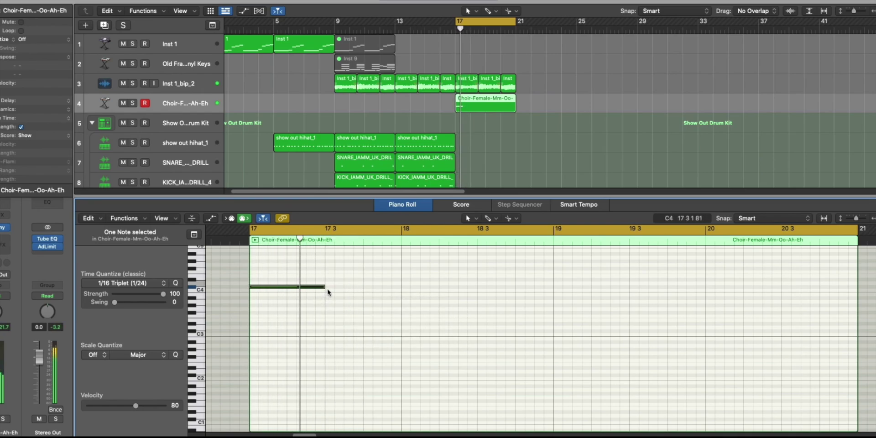
# Add one-beat choir notes: C#4 on beat 3 and a lower note on beat 4 of bar 17, C#4 on beats 1, 3 and 4 of bar 18
pyautogui.moveTo(401, 287); pyautogui.dragTo(363, 297)
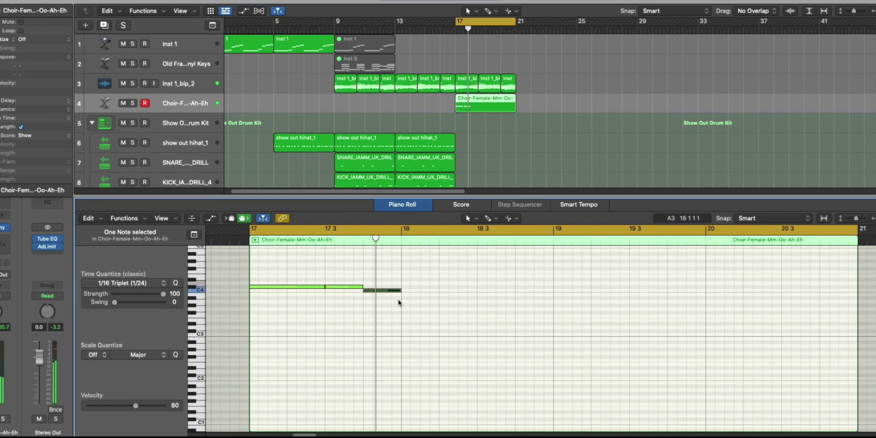
pyautogui.moveTo(366, 293); pyautogui.dragTo(366, 300)
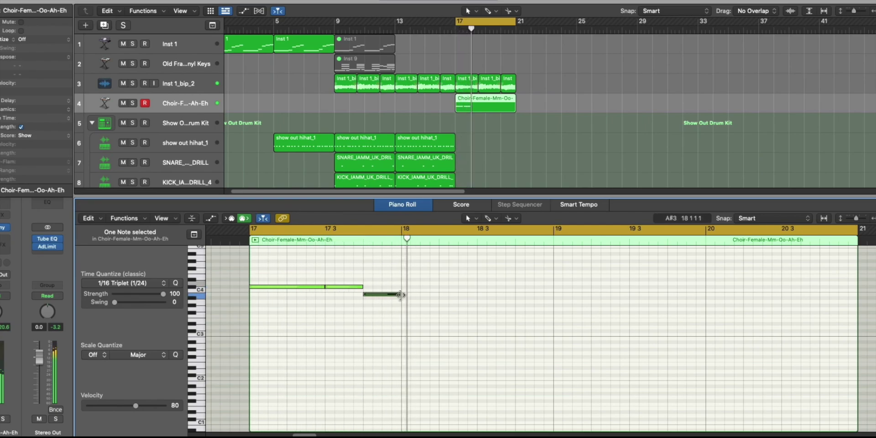
pyautogui.keyDown('super'); pyautogui.click(403, 287); pyautogui.keyUp('super')
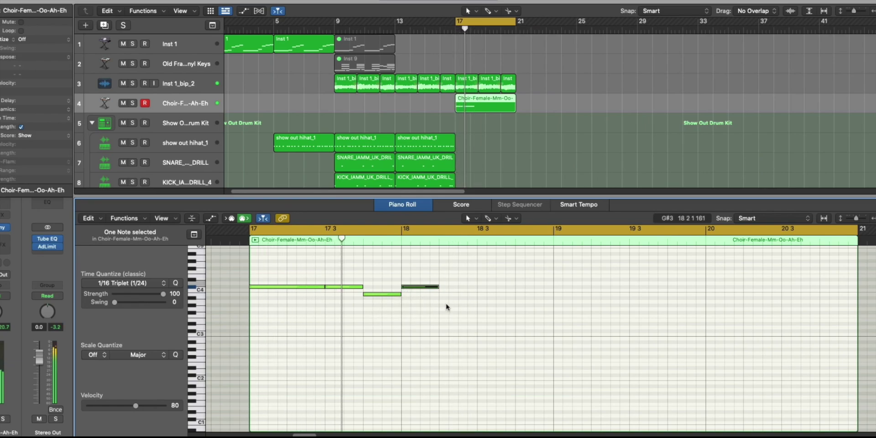
pyautogui.keyDown('super'); pyautogui.click(478, 287); pyautogui.keyUp('super')
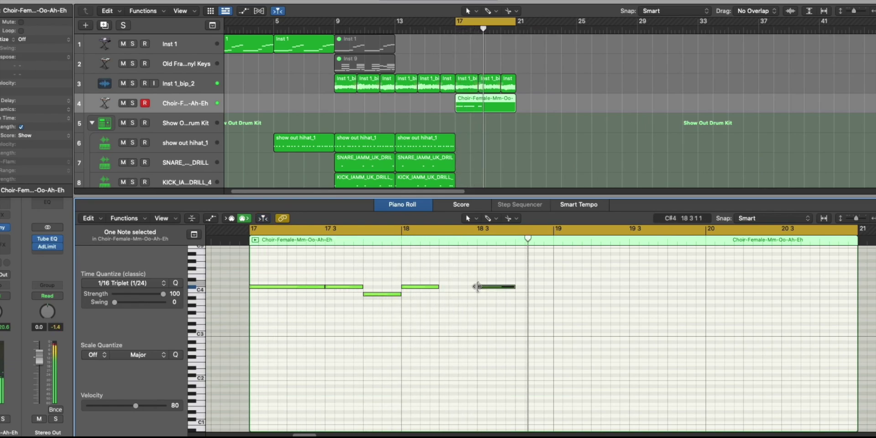
pyautogui.keyDown('super'); pyautogui.click(516, 286); pyautogui.keyUp('super')
pyautogui.keyDown('ctrl'); pyautogui.keyDown('alt'); pyautogui.click(522, 297); pyautogui.keyUp('alt'); pyautogui.keyUp('ctrl')
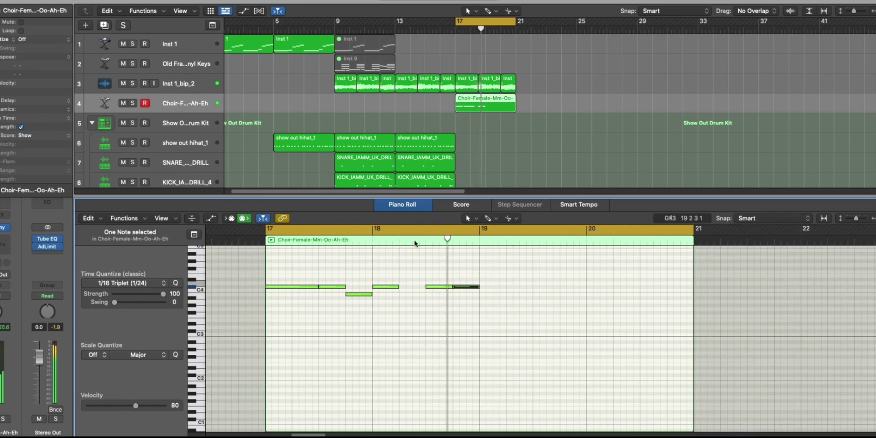
# Repeat the two-bar choir note pattern from bar 19 and trim the region's end back to bar 21
pyautogui.moveTo(529, 324); pyautogui.dragTo(269, 280)
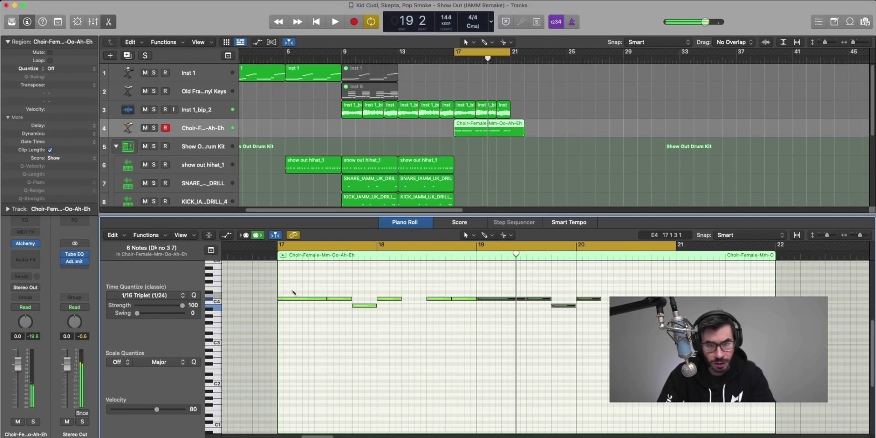
pyautogui.moveTo(513, 128); pyautogui.dragTo(500, 135)
pyautogui.press('space')
pyautogui.click(499, 135)
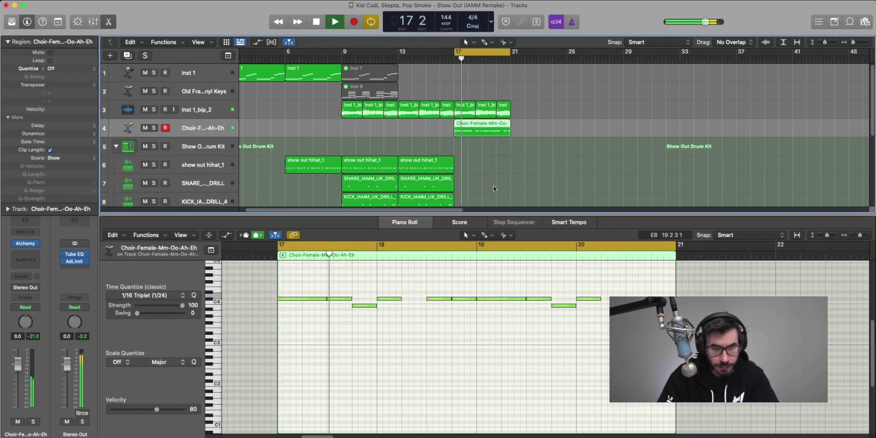
# Solo the choir track and listen to its part on its own
pyautogui.click(14, 244)
pyautogui.click(25, 244)
pyautogui.press('space')
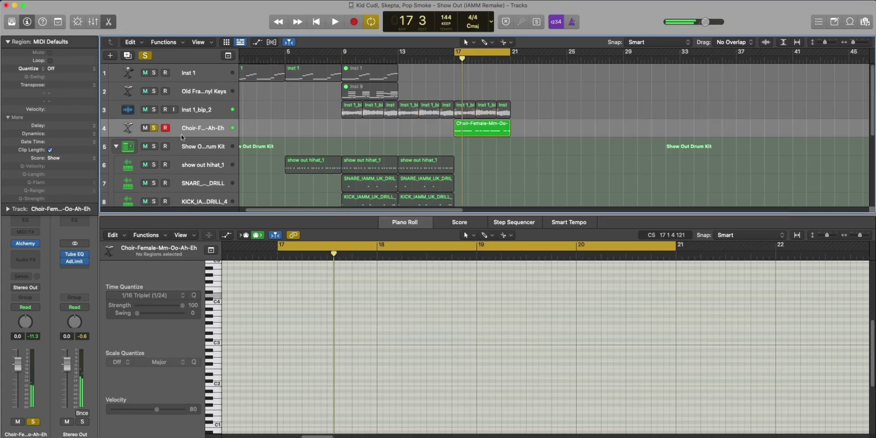
pyautogui.press('s')
pyautogui.press('space')
pyautogui.press('space')
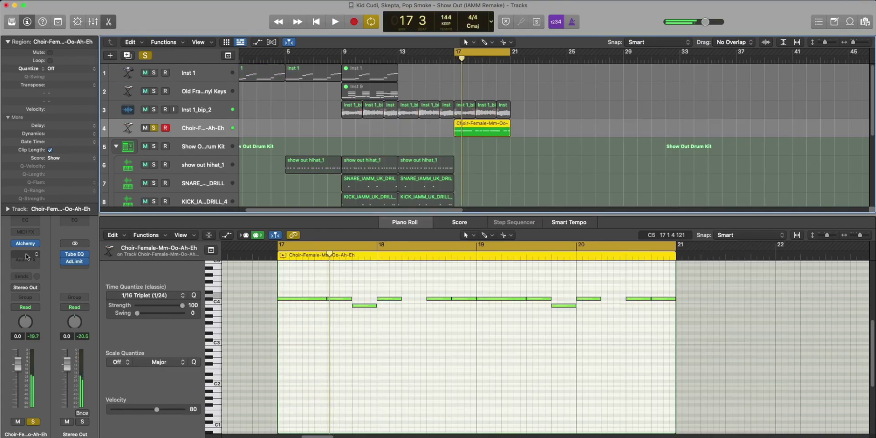
# Insert the stereo duckout plug-in on the choir channel and move its window clear of the choir channel strip
pyautogui.click(25, 254)
pyautogui.moveTo(40, 293)
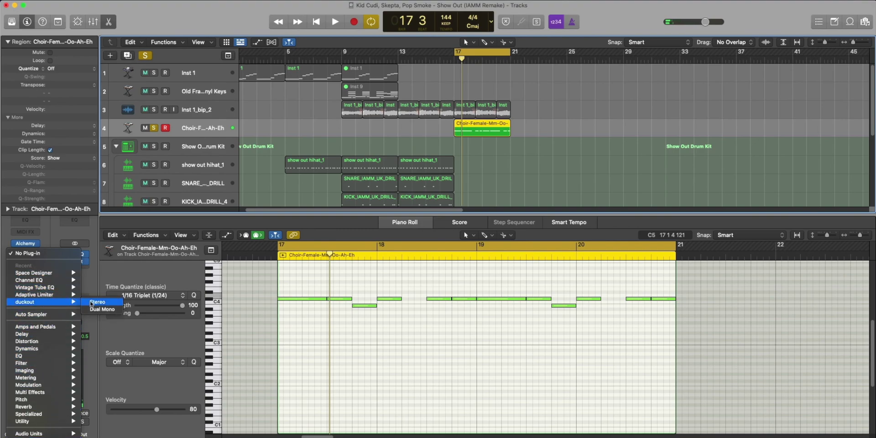
pyautogui.click(97, 303)
pyautogui.moveTo(426, 117); pyautogui.dragTo(612, 29)
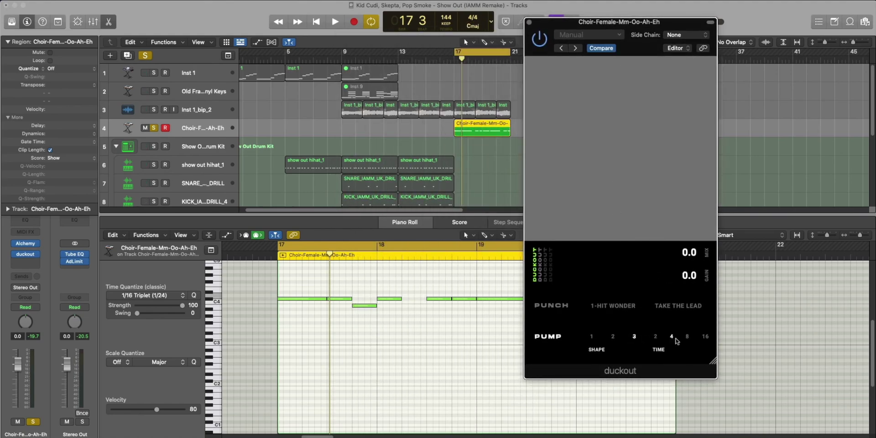
# Set duckout's mix to 49.5 and gain to 1.4 while the choir plays, and close the plug-in window
pyautogui.press('space')
pyautogui.moveTo(605, 224); pyautogui.dragTo(616, 171)
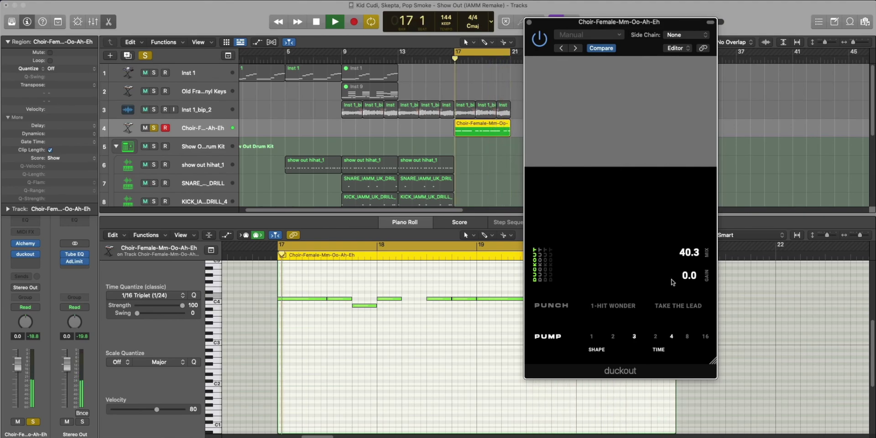
pyautogui.moveTo(690, 276); pyautogui.dragTo(697, 270)
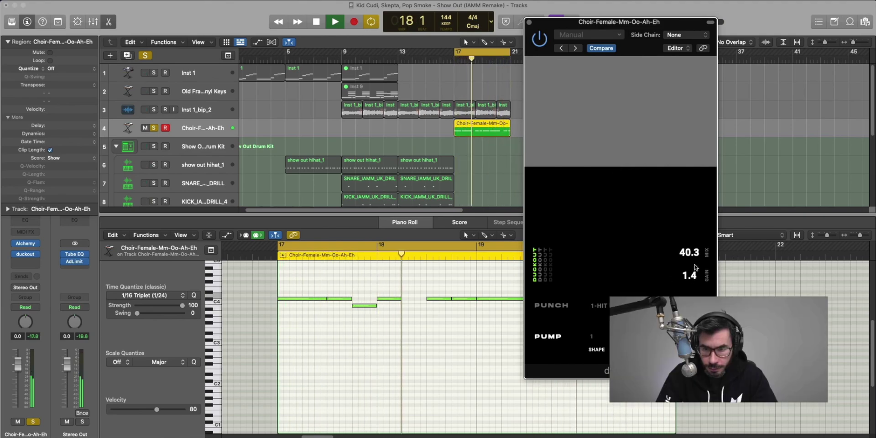
pyautogui.moveTo(620, 168)
pyautogui.mouseDown()
pyautogui.moveTo(621, 56)
pyautogui.moveTo(616, 154)
pyautogui.mouseUp()
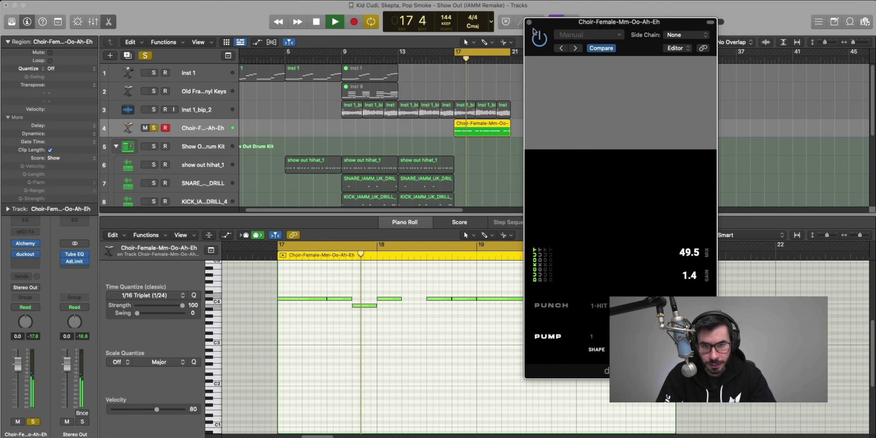
pyautogui.click(530, 23)
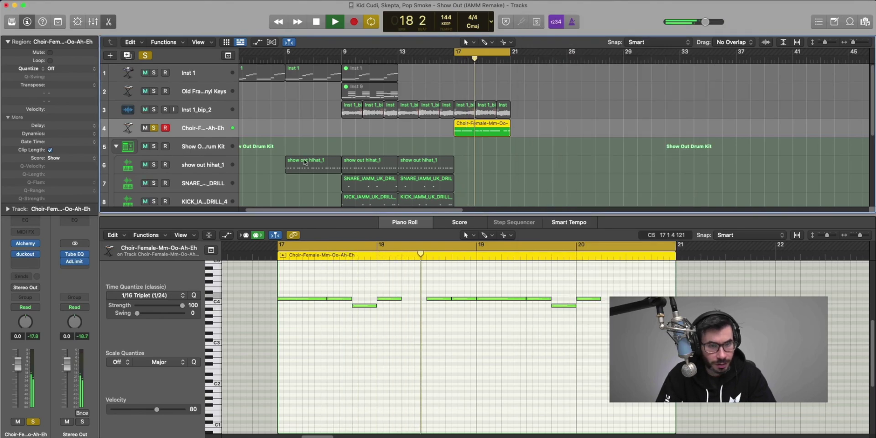
# Unsolo the choir track and hide the note editor so all tracks are heard and shown
pyautogui.click(154, 128)
pyautogui.press('x')
pyautogui.press('x')
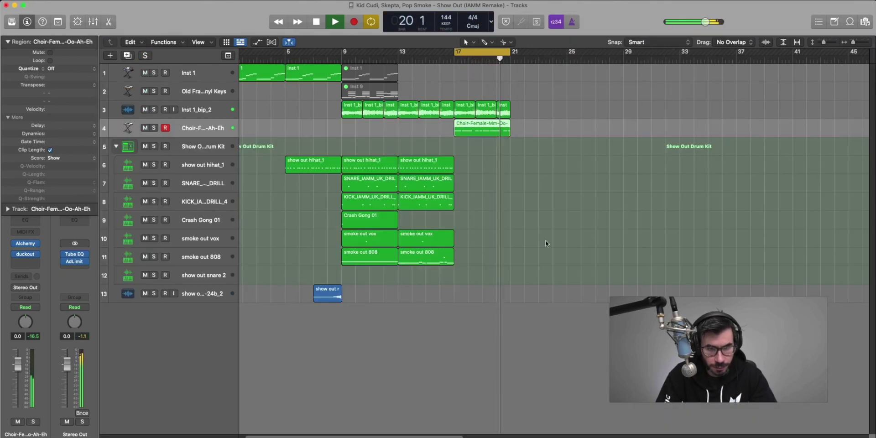
# Repeat the melody pieces and choir region from bar 21, and copy the reverse crash so that it ends at bar 21
pyautogui.moveTo(520, 246); pyautogui.dragTo(457, 113)
pyautogui.press('super+r')
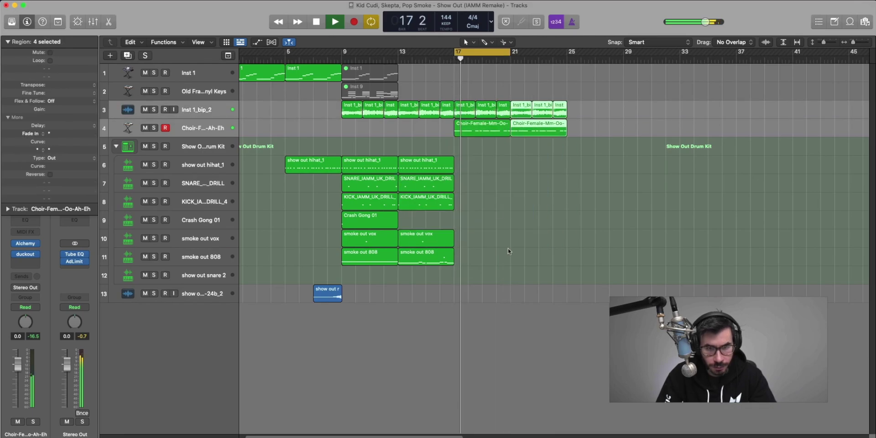
pyautogui.moveTo(509, 289); pyautogui.dragTo(548, 172)
pyautogui.press('c')
pyautogui.moveTo(336, 293); pyautogui.dragTo(506, 295)
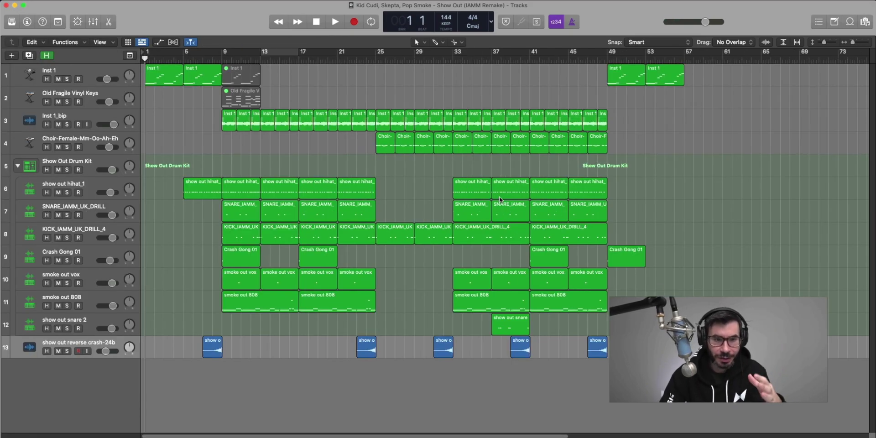
# Cycle bars 37 to 41 around the show out snare 2 region and play that section
pyautogui.click(510, 330)
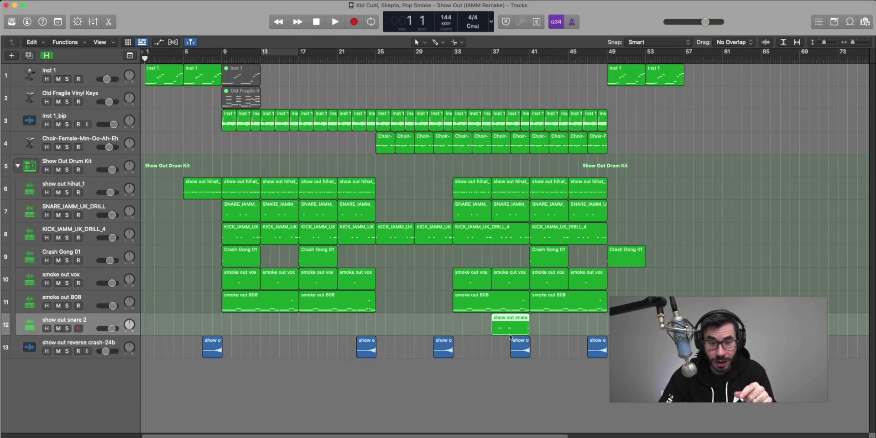
pyautogui.moveTo(494, 58); pyautogui.dragTo(532, 58)
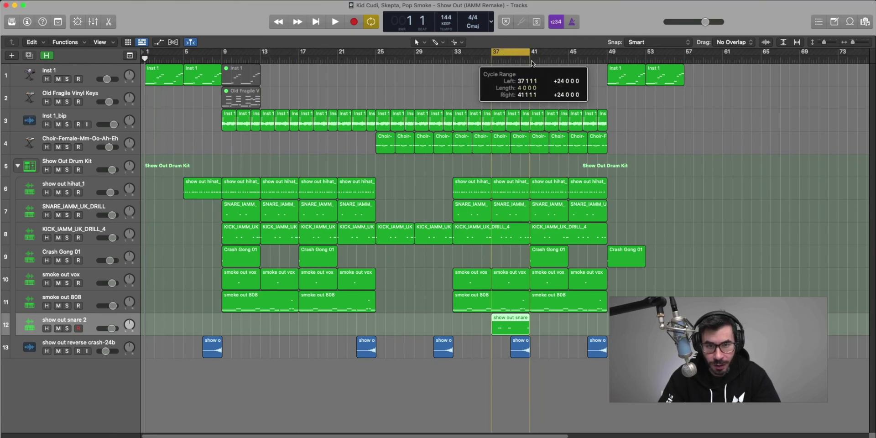
pyautogui.press('space')
pyautogui.press('super+Right')
pyautogui.press('super+Right')
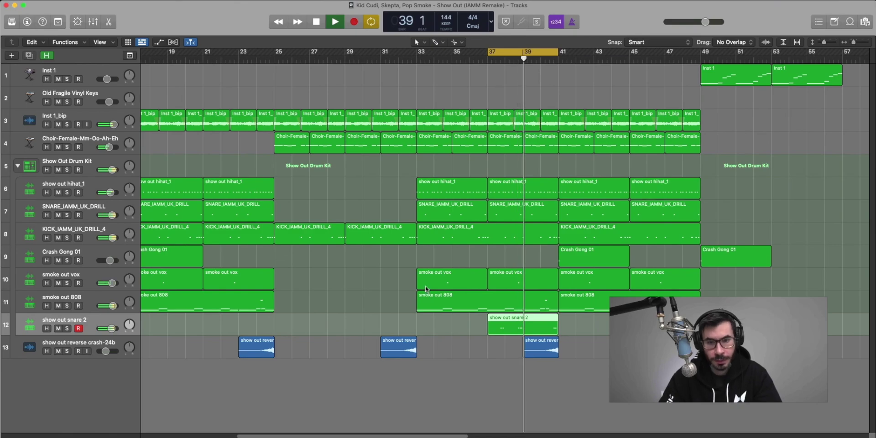
pyautogui.press('space')
# Turn the cycle off and play the whole arrangement from bar 1 through the closing Inst 1 regions
pyautogui.press('c')
pyautogui.press('z')
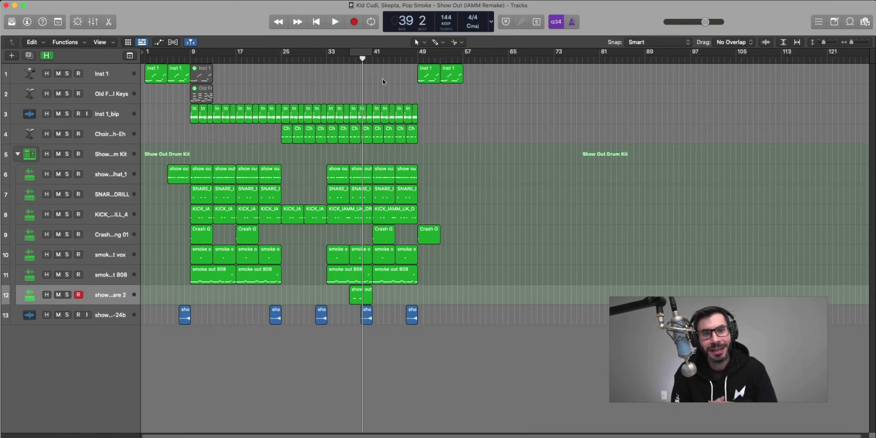
pyautogui.press('Return')
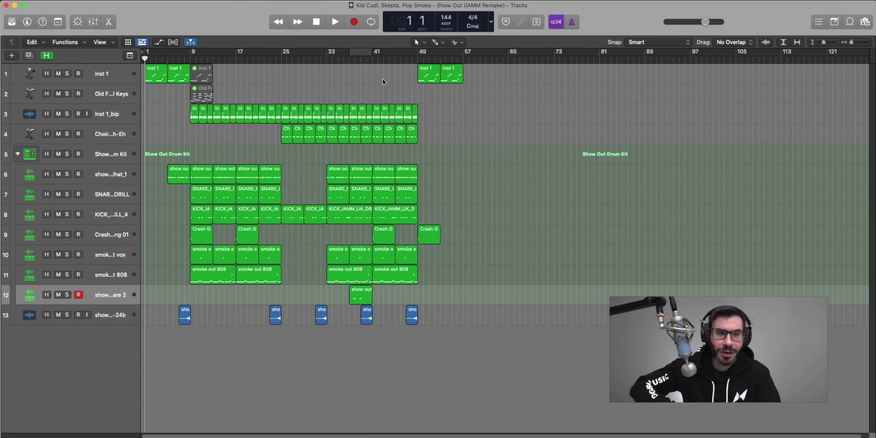
pyautogui.press('space')
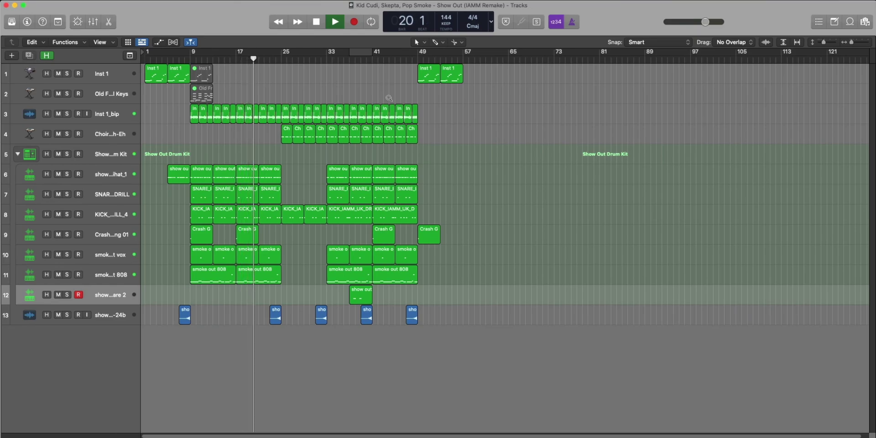
pyautogui.scroll(1, 390, 98)
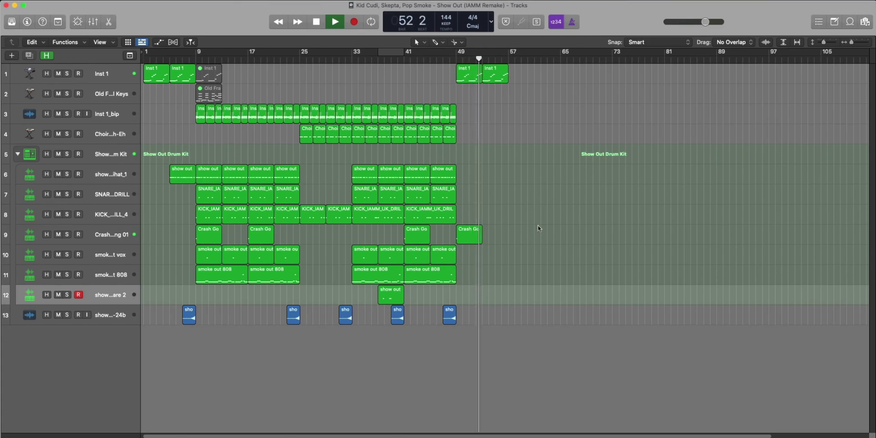
pyautogui.scroll(5, 517, 210)
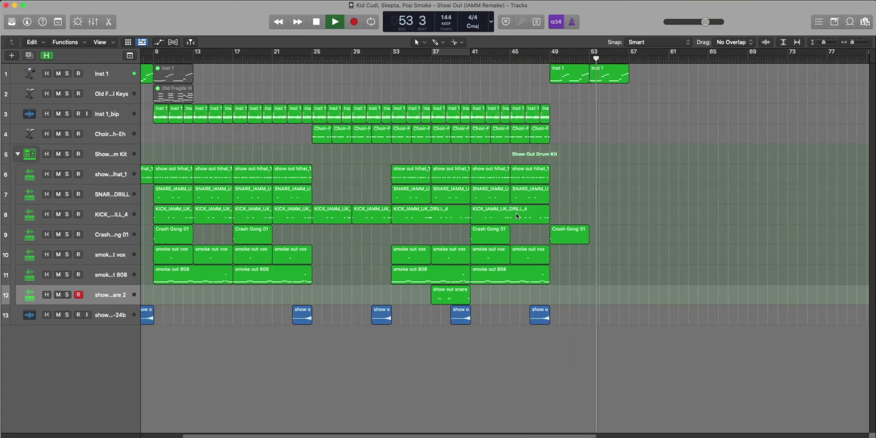
pyautogui.hscroll(-5, 516, 210)
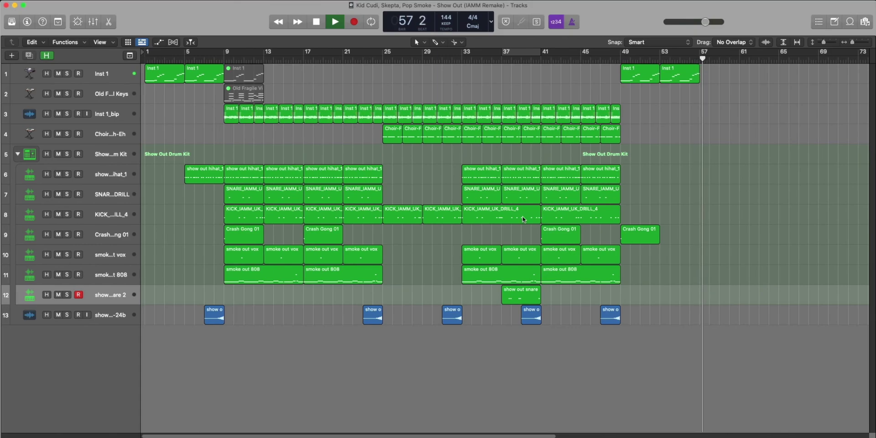
pyautogui.press('space')
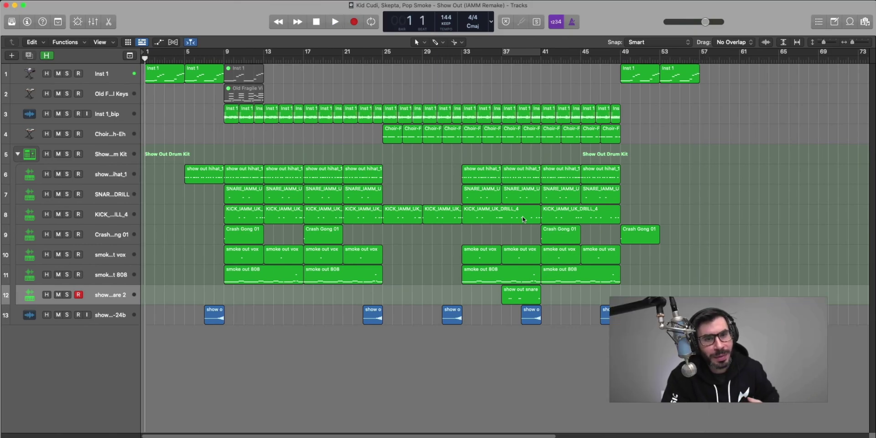